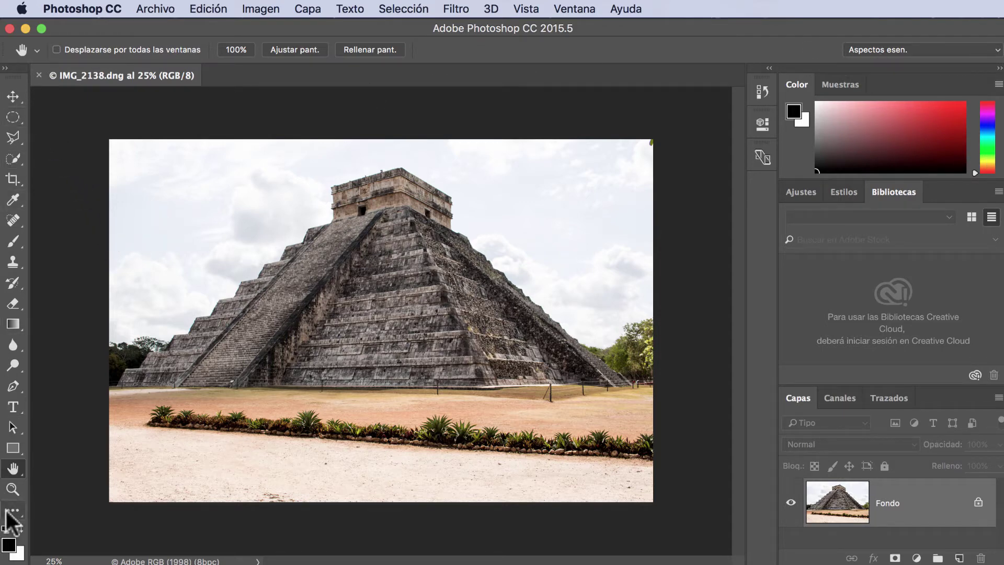
# Step: Expand the toolbar to two columns, then return it to a single column
pyautogui.click(6, 68)
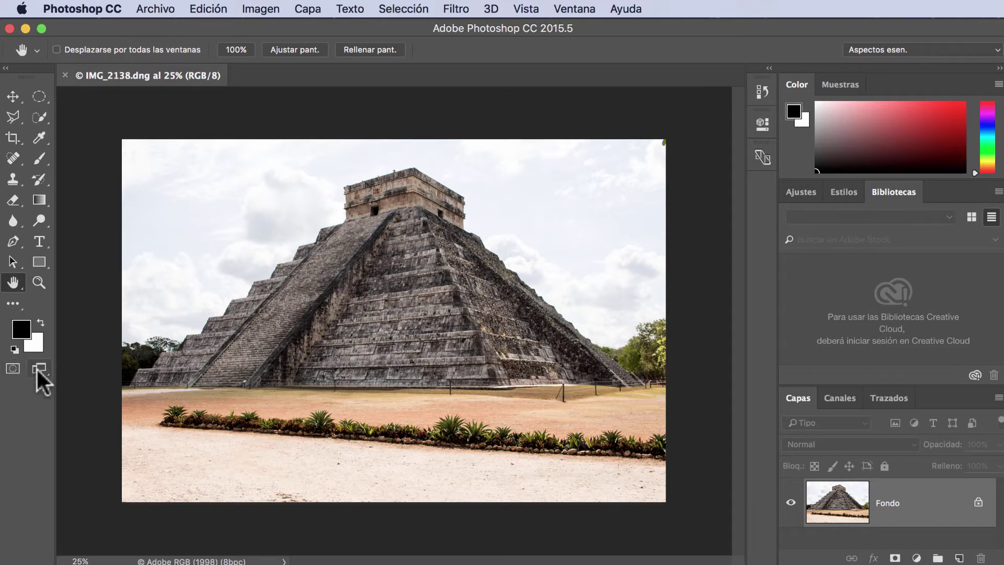
pyautogui.click(31, 48)
pyautogui.click(31, 49)
pyautogui.click(5, 67)
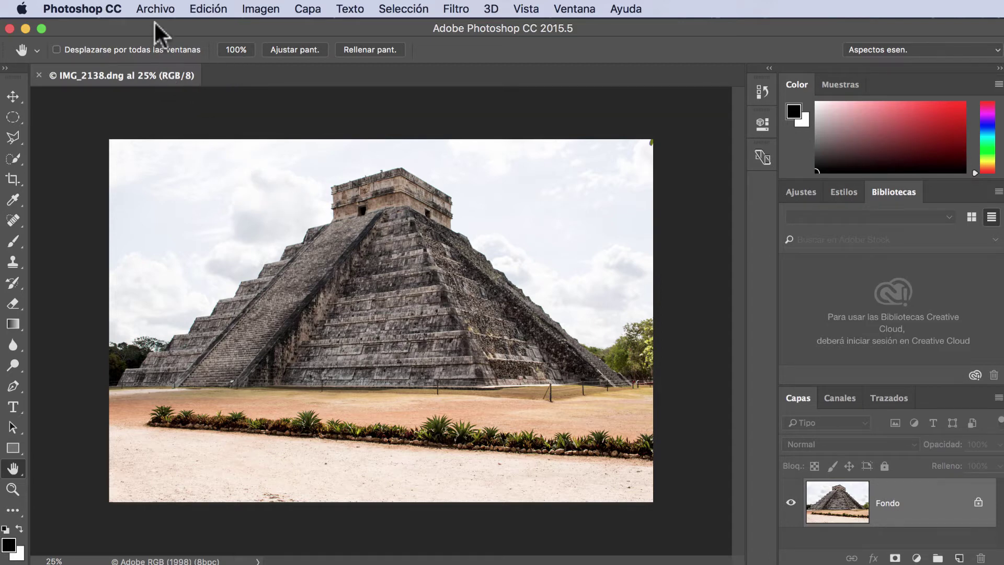
# Step: Turn off 'Permitir acoplamiento de ventana flotante en el documento' in Workspace preferences and confirm
pyautogui.click(93, 11)
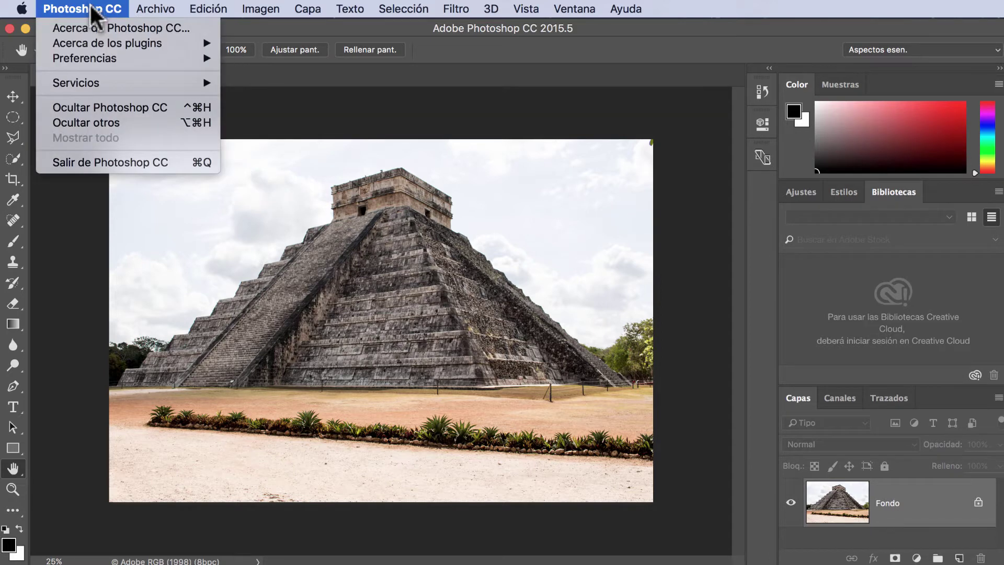
pyautogui.moveTo(125, 58)
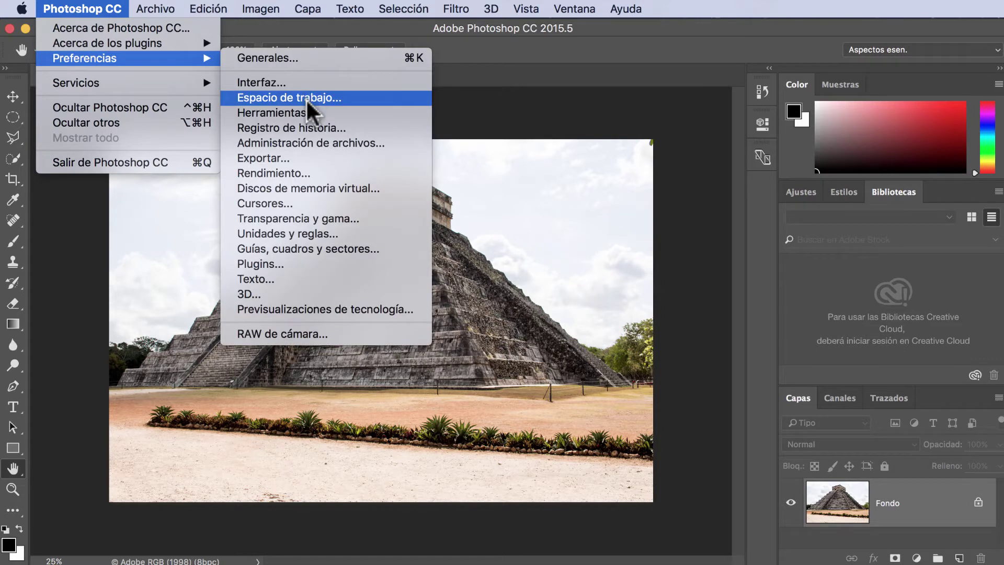
pyautogui.click(306, 99)
pyautogui.moveTo(755, 331); pyautogui.dragTo(254, 49)
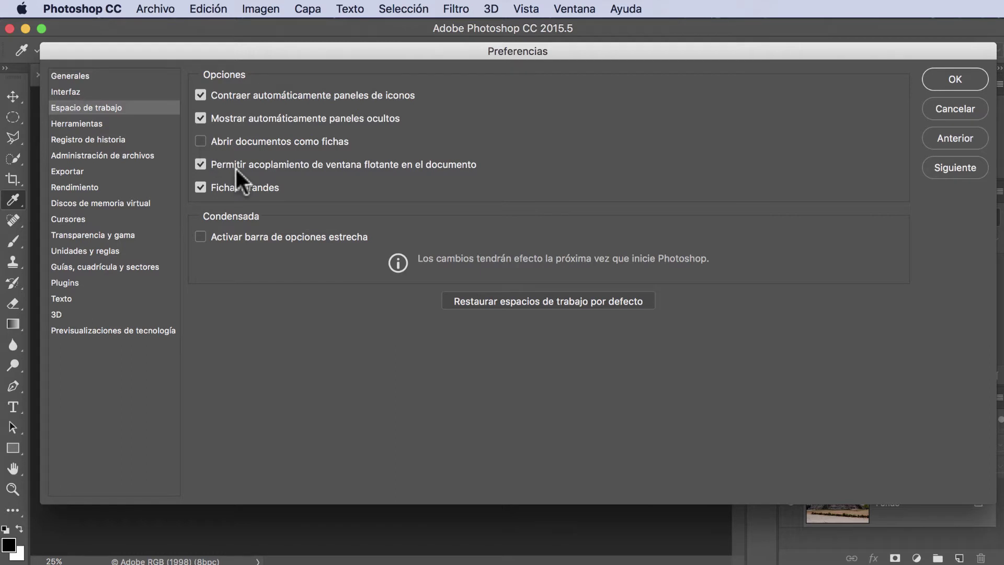
pyautogui.click(201, 164)
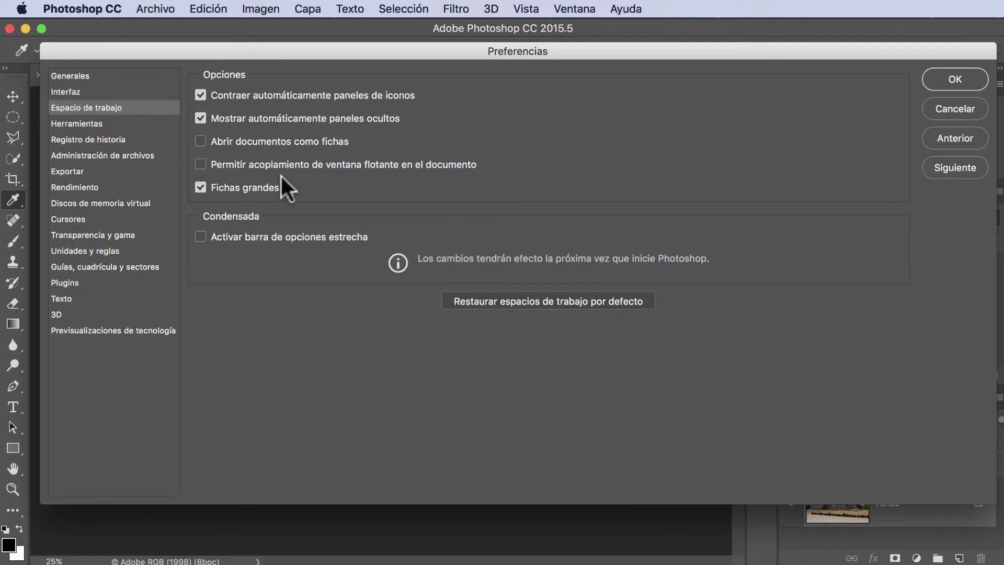
pyautogui.click(955, 79)
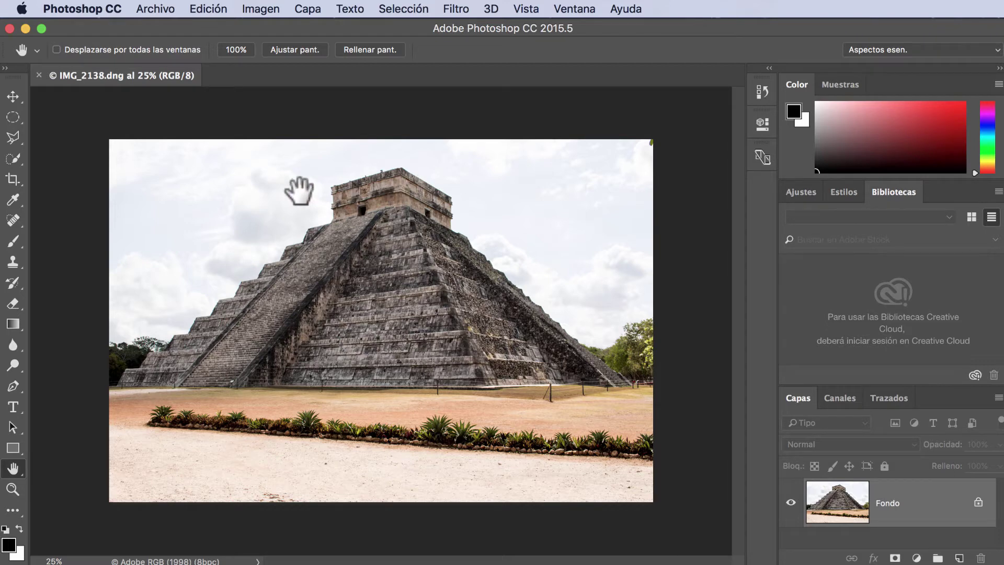
# Step: Close the pyramid photo without saving, then reopen IMG_2138.dng from Bridge through Camera Raw
pyautogui.click(38, 74)
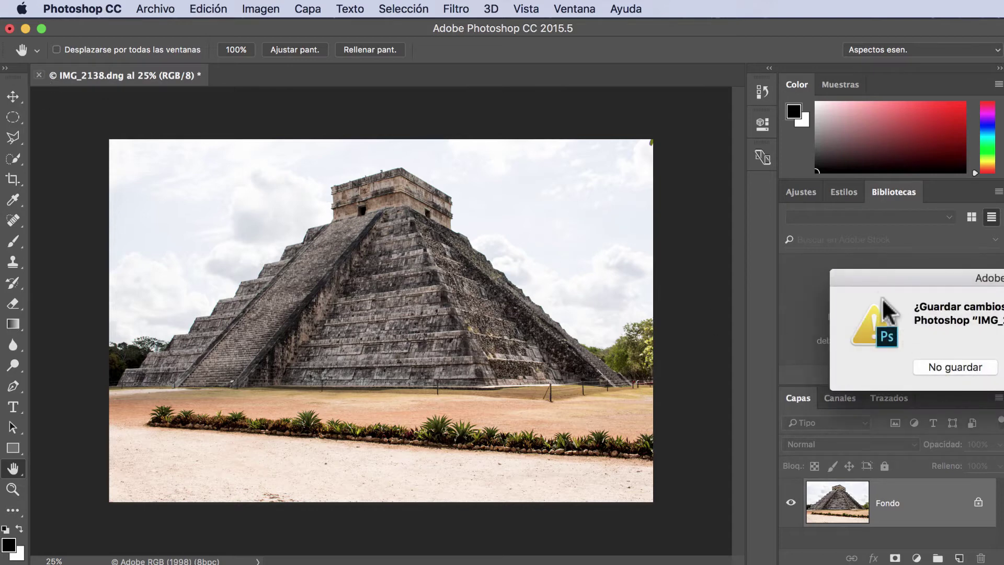
pyautogui.moveTo(906, 280); pyautogui.dragTo(448, 252)
pyautogui.click(483, 318)
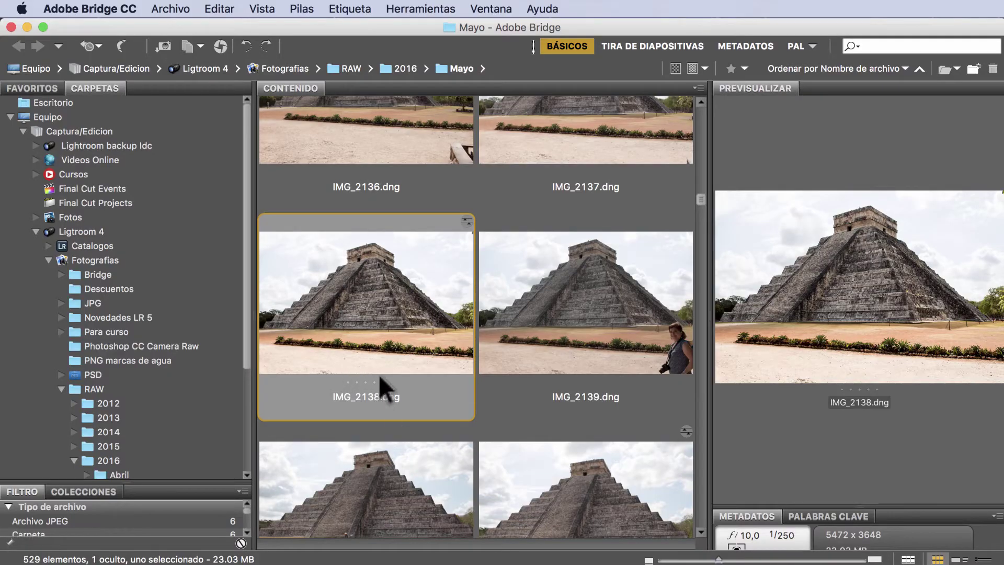
pyautogui.doubleClick(363, 335)
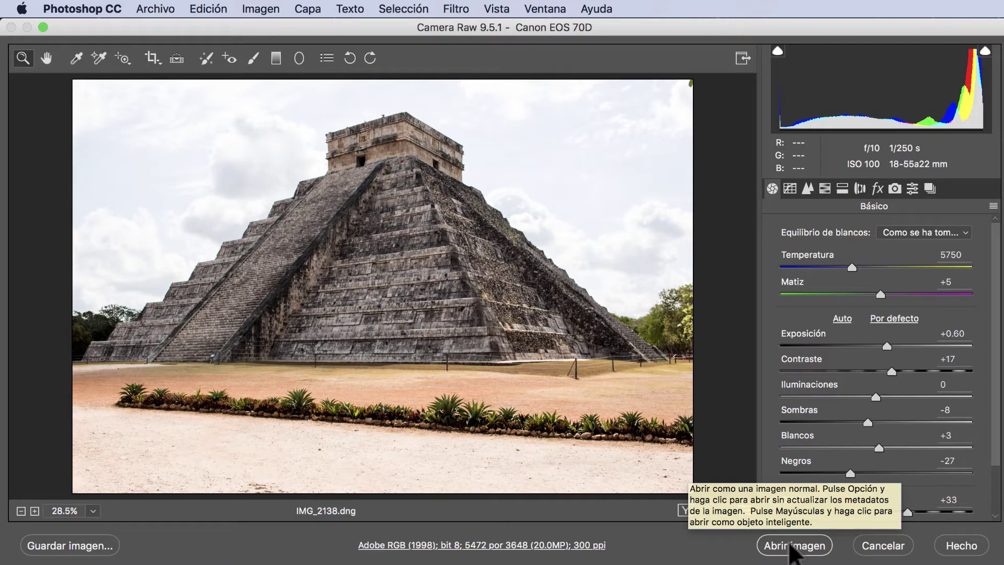
pyautogui.click(791, 549)
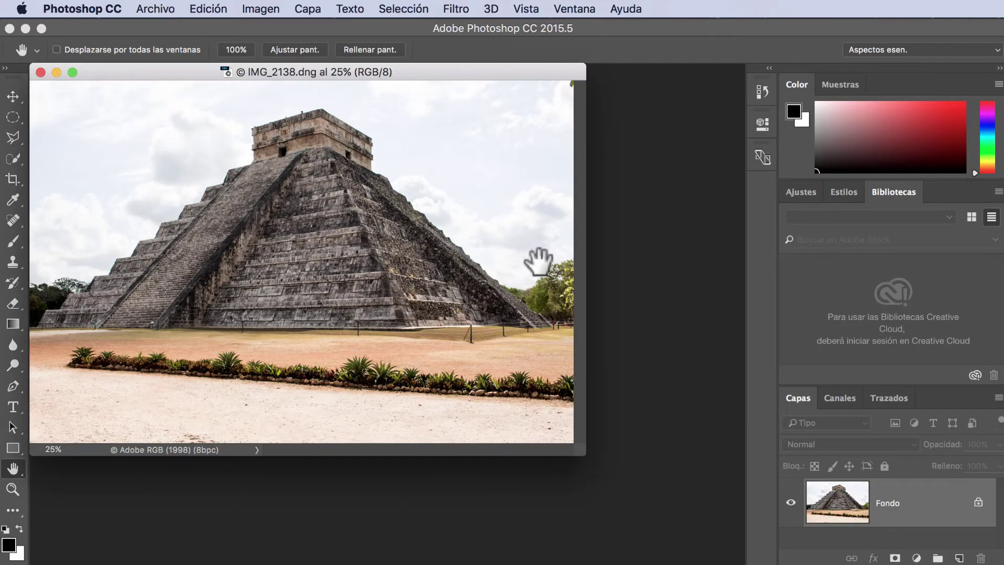
# Step: Drag the floating IMG_2138.dng window toward the middle and nudge it into place
pyautogui.moveTo(150, 67)
pyautogui.mouseDown()
pyautogui.moveTo(290, 133)
pyautogui.moveTo(285, 103)
pyautogui.moveTo(251, 107)
pyautogui.moveTo(242, 126)
pyautogui.moveTo(252, 100)
pyautogui.moveTo(210, 64)
pyautogui.moveTo(202, 73)
pyautogui.moveTo(284, 59)
pyautogui.moveTo(262, 148)
pyautogui.moveTo(262, 126)
pyautogui.moveTo(294, 116)
pyautogui.moveTo(255, 109)
pyautogui.mouseUp()
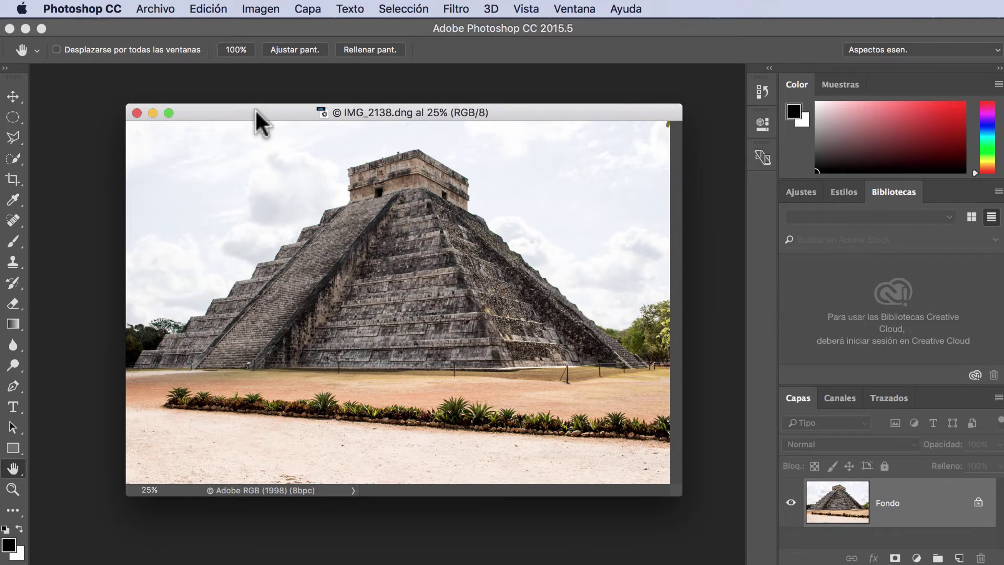
pyautogui.moveTo(255, 109)
pyautogui.mouseDown()
pyautogui.moveTo(244, 99)
pyautogui.moveTo(258, 107)
pyautogui.moveTo(232, 112)
pyautogui.mouseUp()
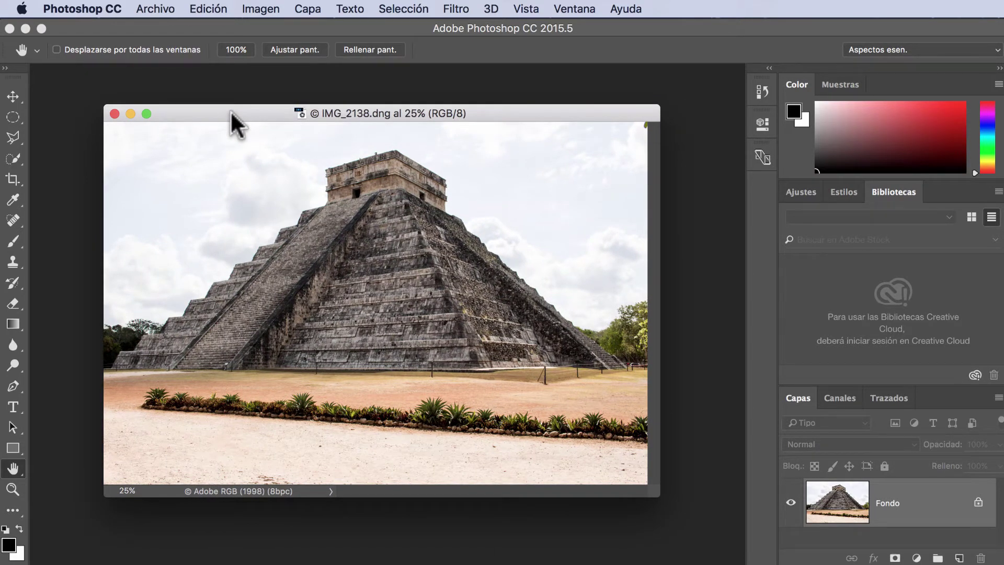
pyautogui.moveTo(230, 110); pyautogui.dragTo(250, 111)
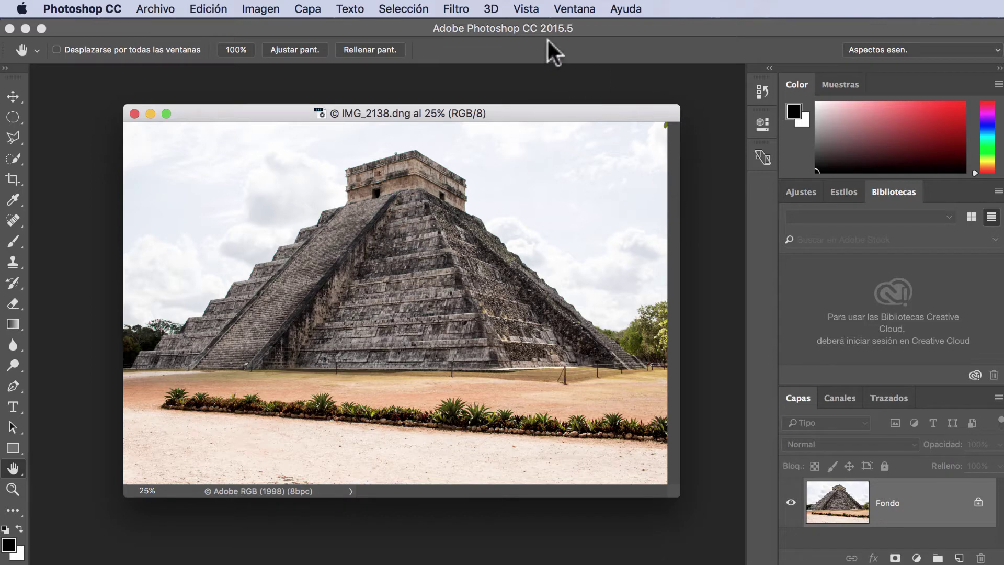
# Step: Close the Bibliotecas and Color panels from the Ventana menu
pyautogui.click(568, 9)
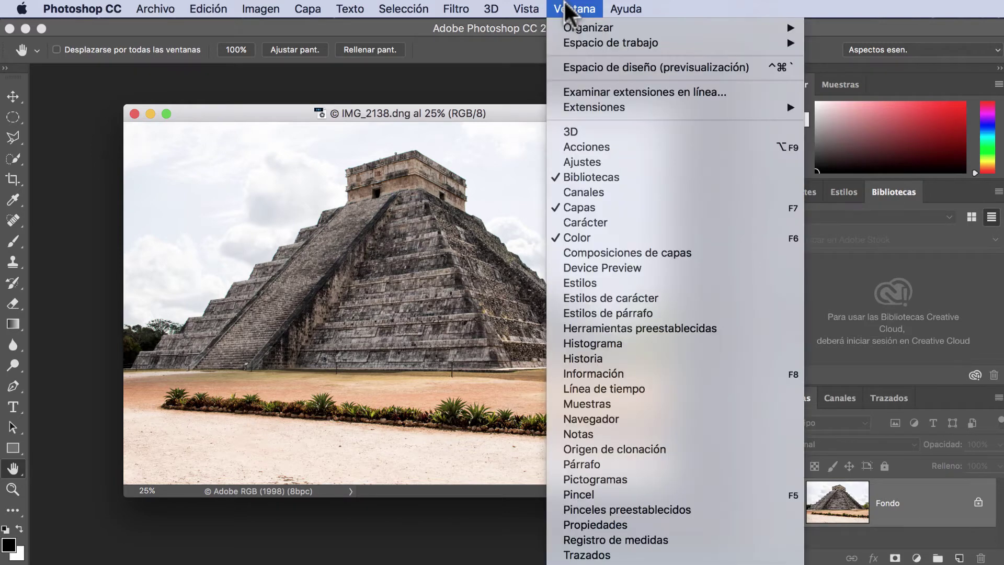
pyautogui.click(627, 178)
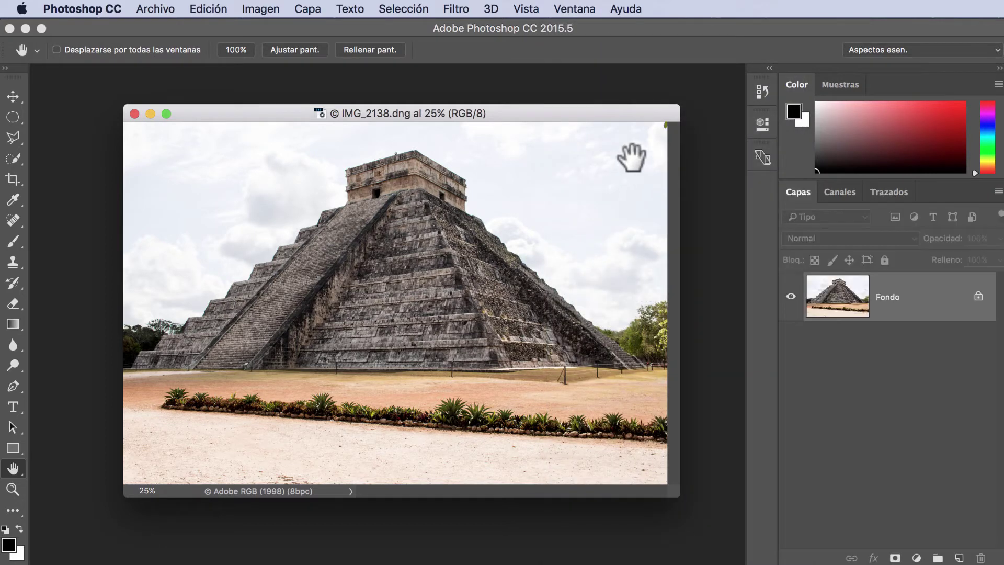
pyautogui.click(575, 8)
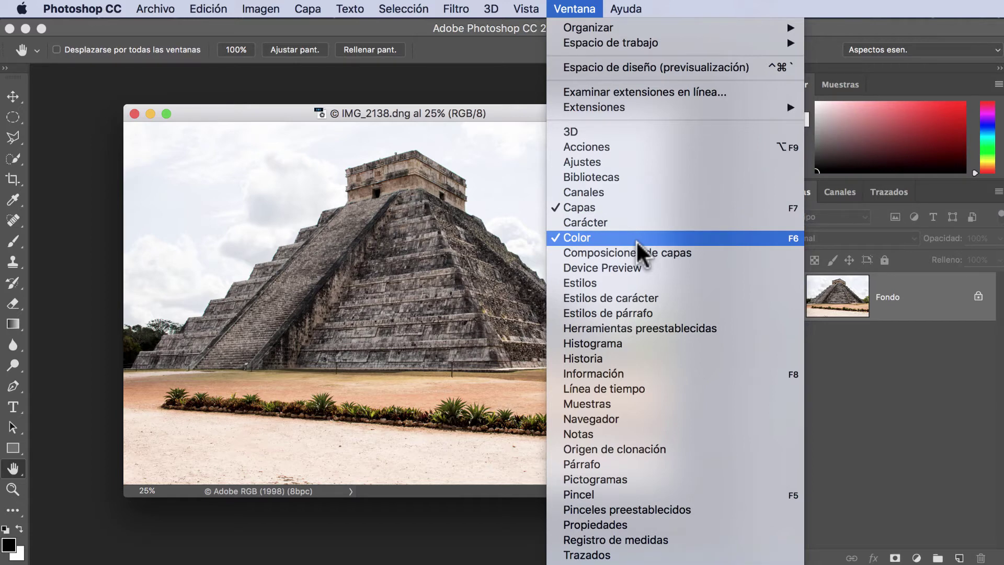
pyautogui.click(637, 242)
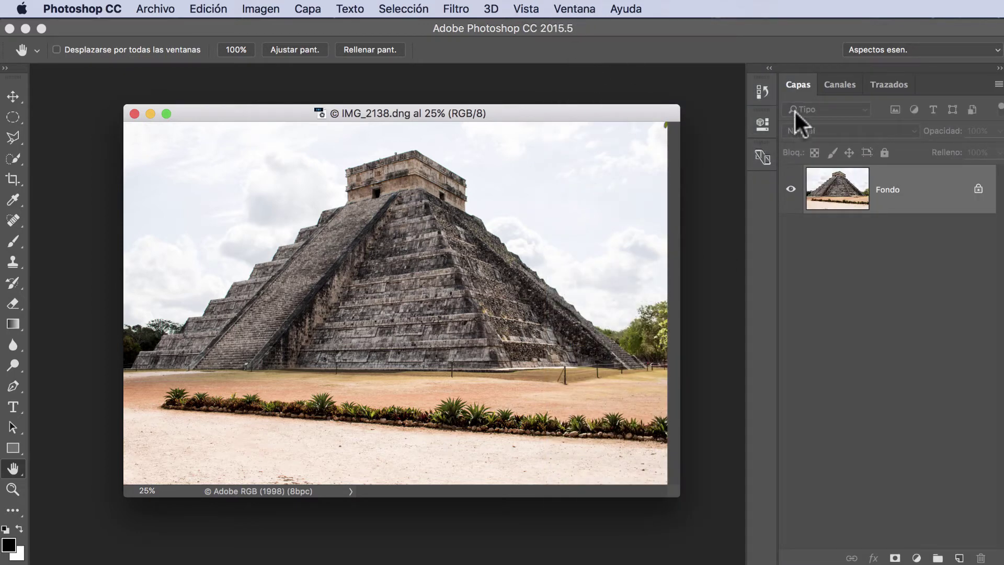
pyautogui.click(573, 8)
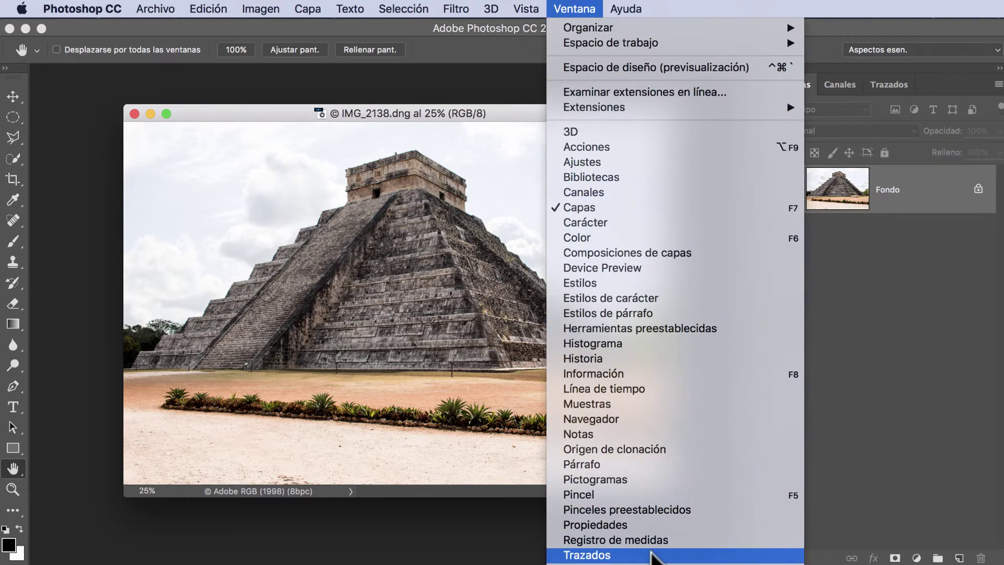
pyautogui.click(894, 416)
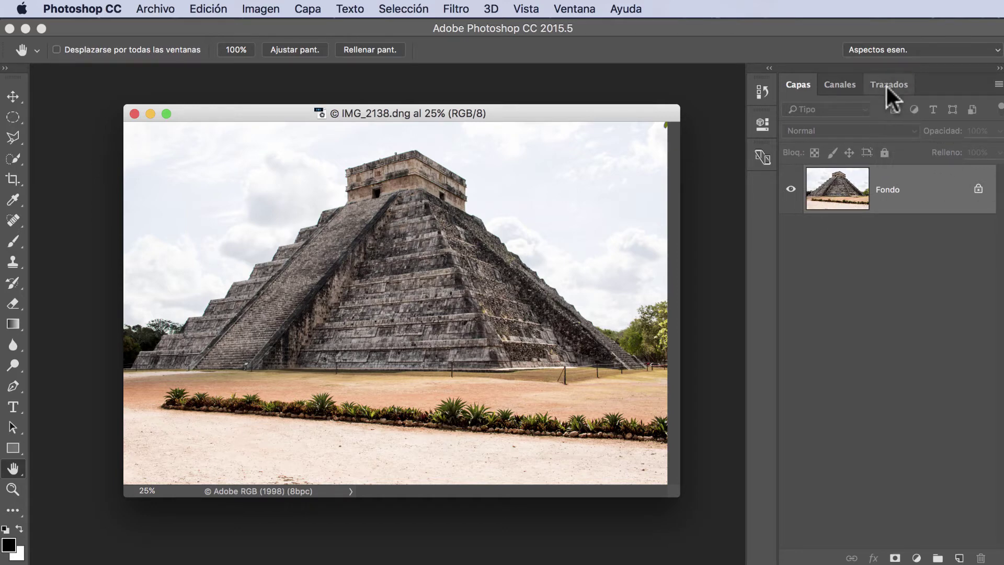
# Step: Detach the Trazados panel and close it through the Ventana menu
pyautogui.moveTo(886, 86)
pyautogui.mouseDown()
pyautogui.moveTo(885, 100)
pyautogui.moveTo(677, 96)
pyautogui.moveTo(595, 81)
pyautogui.moveTo(638, 112)
pyautogui.mouseUp()
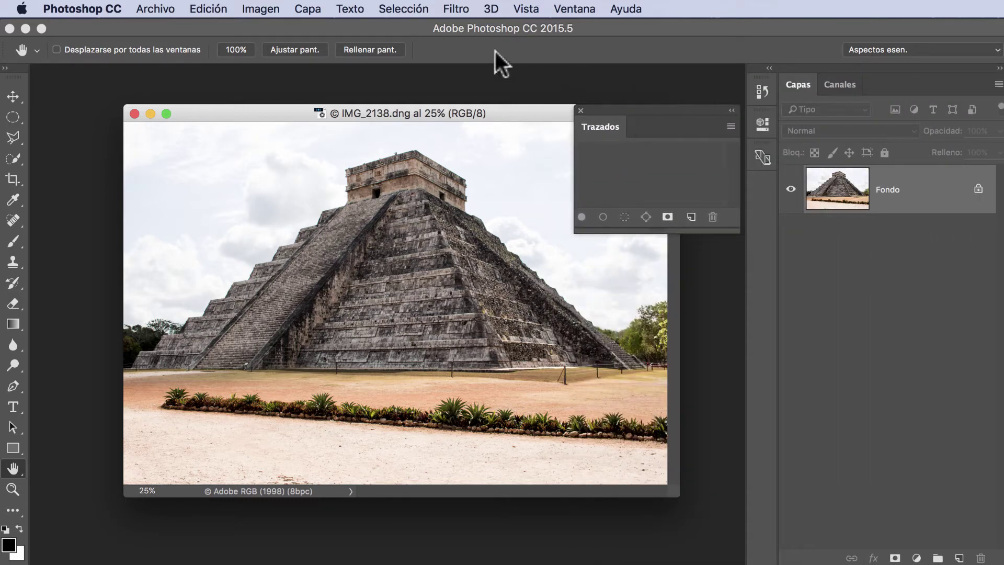
pyautogui.click(572, 9)
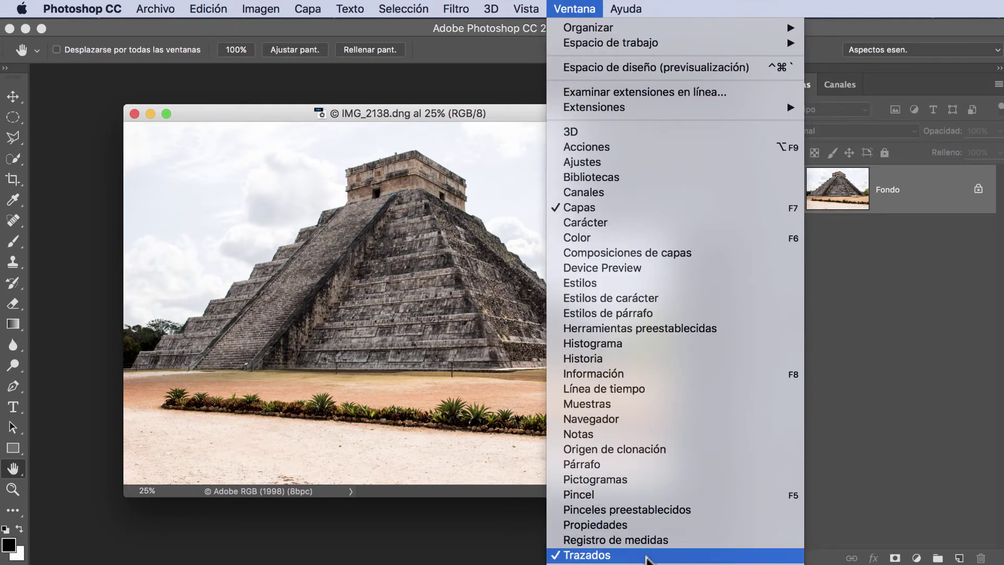
pyautogui.click(647, 557)
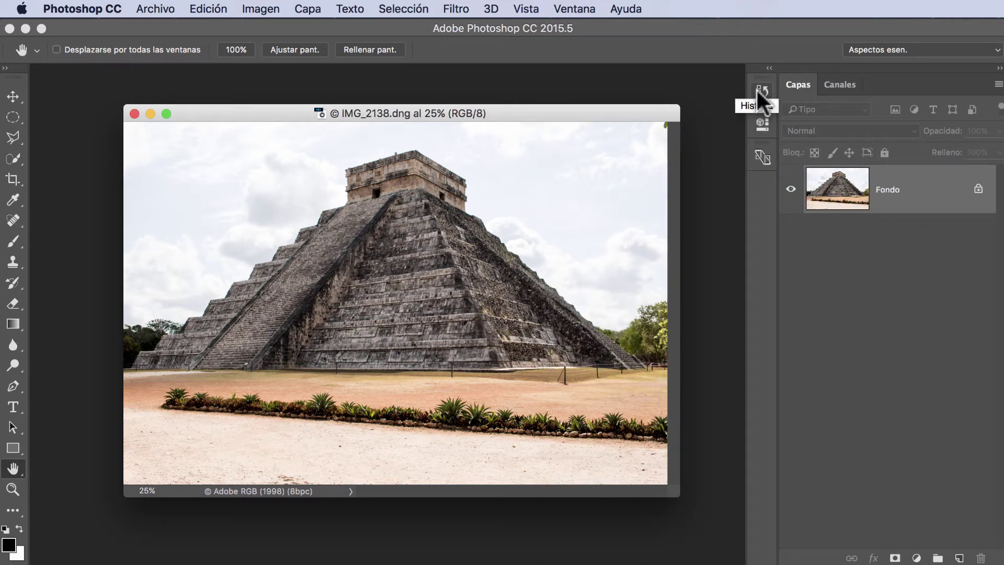
# Step: Detach and close the History, Properties and last remaining icon-dock panels
pyautogui.moveTo(760, 94); pyautogui.dragTo(709, 96)
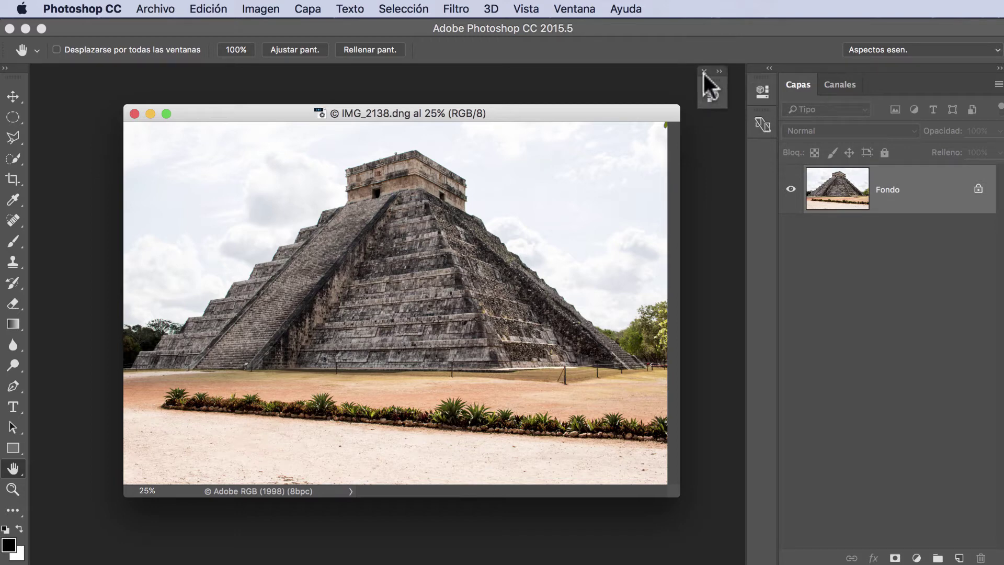
pyautogui.click(704, 71)
pyautogui.click(763, 92)
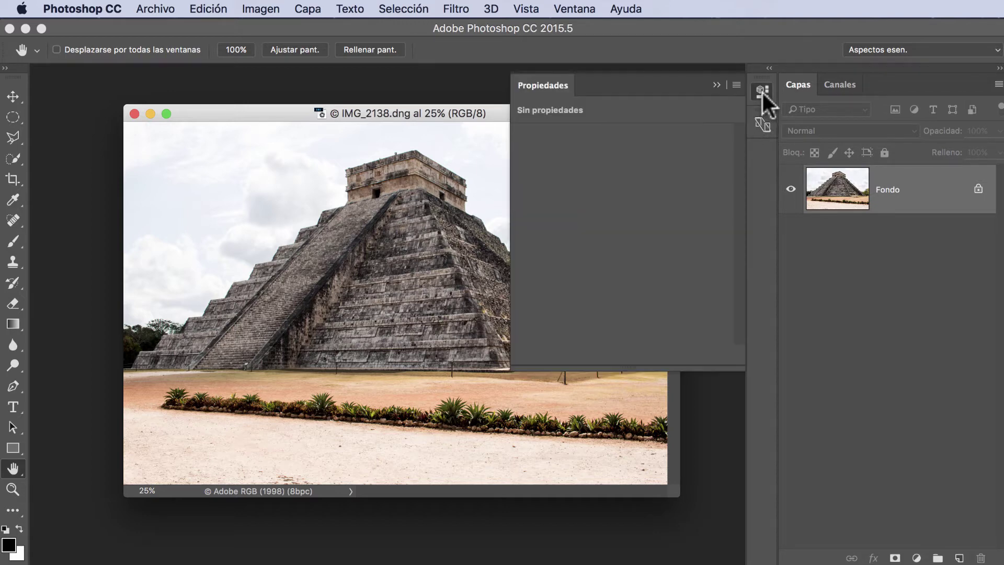
pyautogui.click(763, 93)
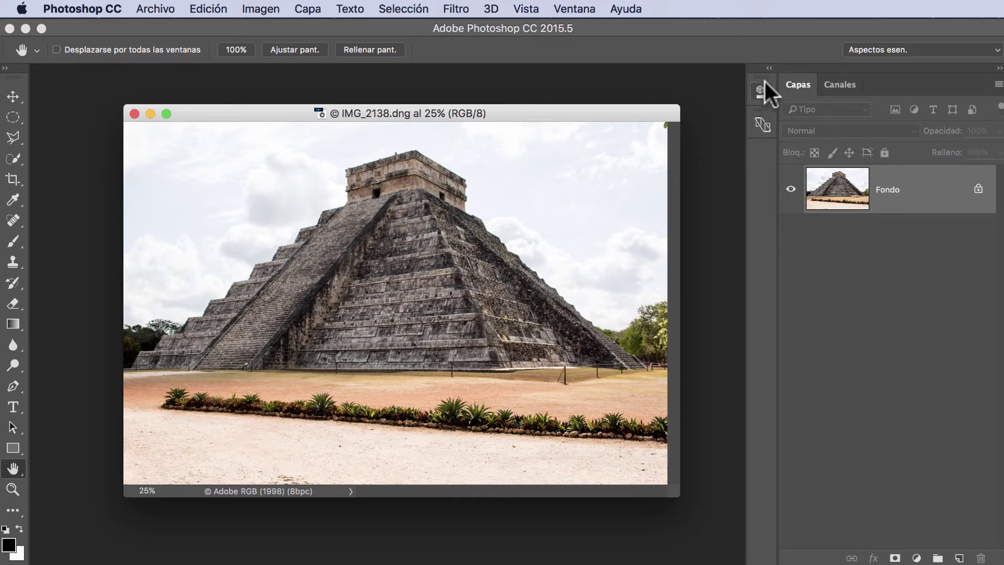
pyautogui.moveTo(764, 95); pyautogui.dragTo(710, 94)
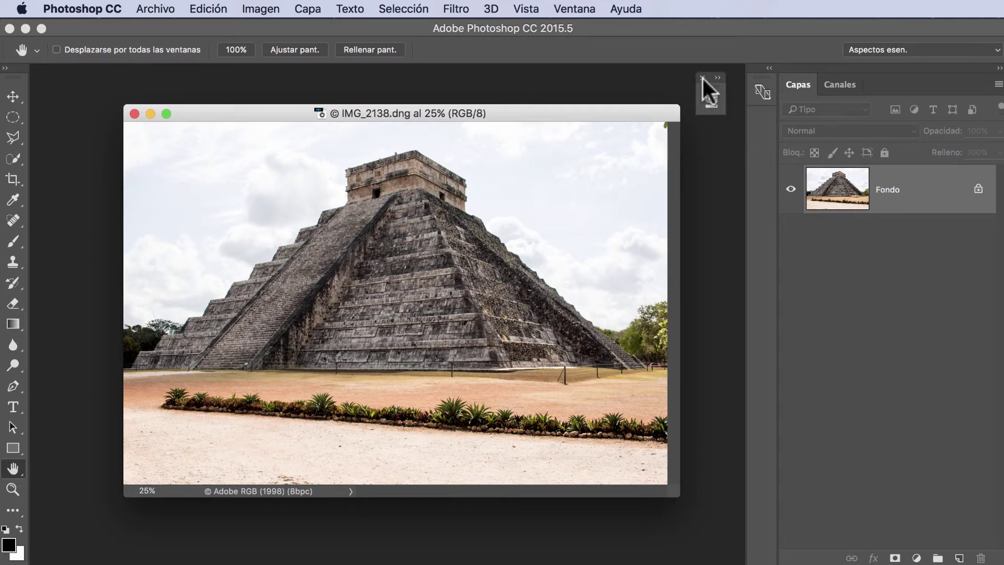
pyautogui.click(703, 77)
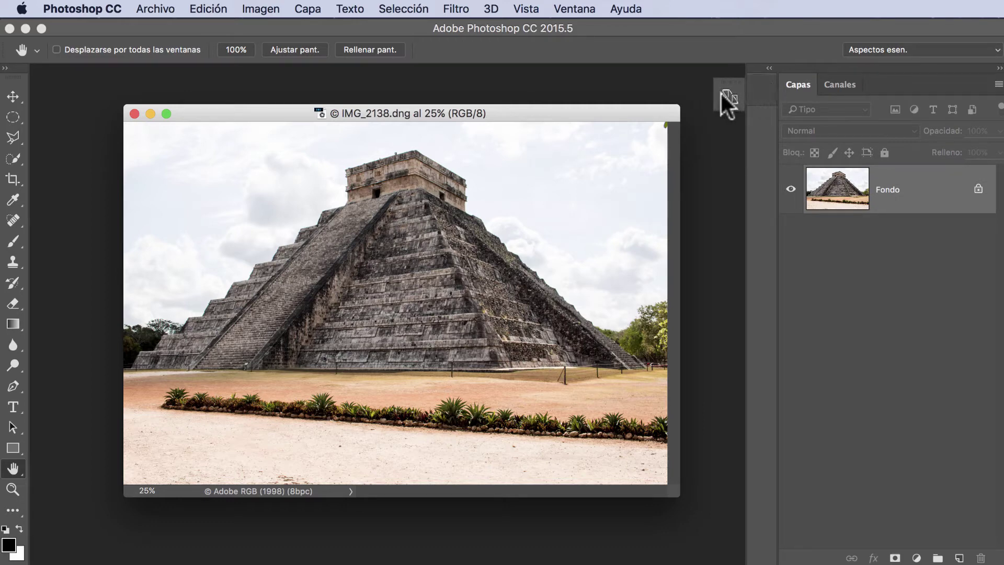
pyautogui.moveTo(759, 85); pyautogui.dragTo(709, 93)
pyautogui.click(704, 75)
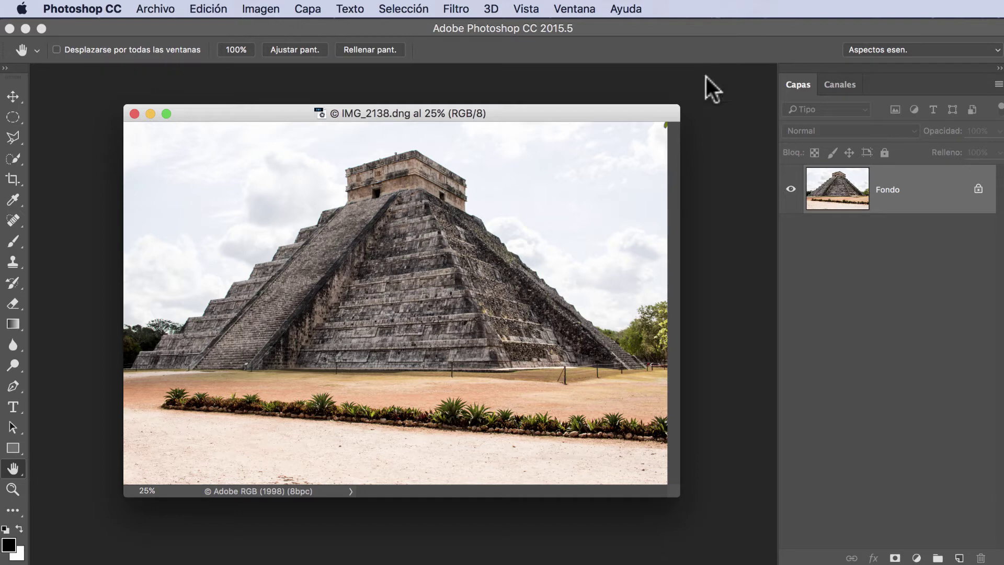
# Step: Switch to the Canales tab and float it as its own panel over the photo
pyautogui.click(844, 85)
pyautogui.click(799, 84)
pyautogui.click(836, 88)
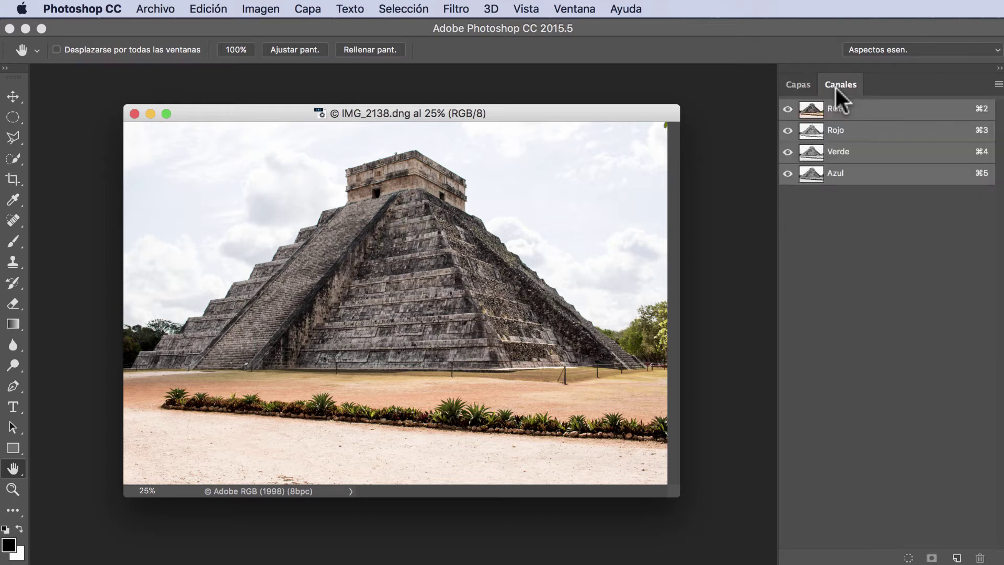
pyautogui.moveTo(835, 86)
pyautogui.mouseDown()
pyautogui.moveTo(539, 111)
pyautogui.moveTo(417, 75)
pyautogui.moveTo(435, 115)
pyautogui.mouseUp()
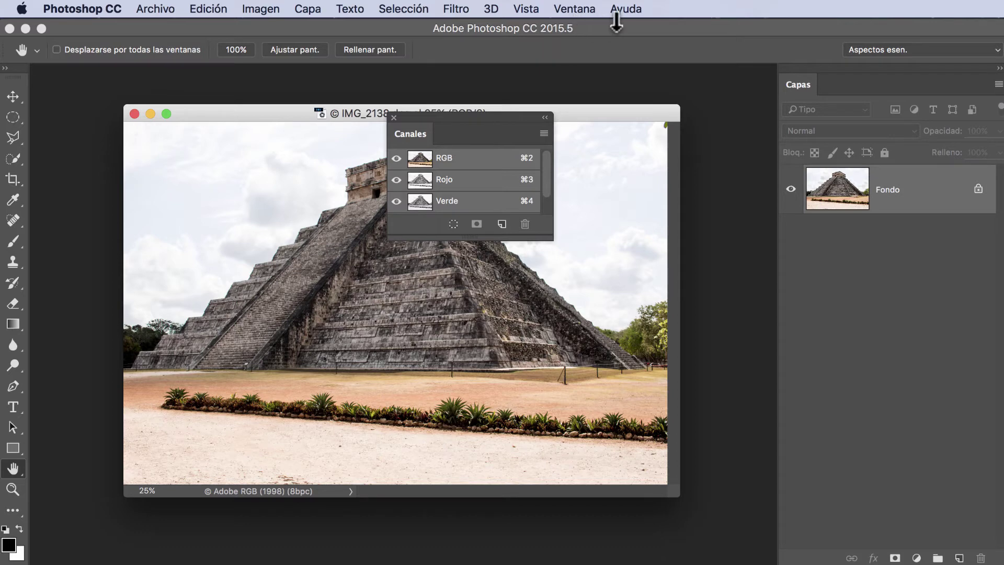
pyautogui.click(573, 4)
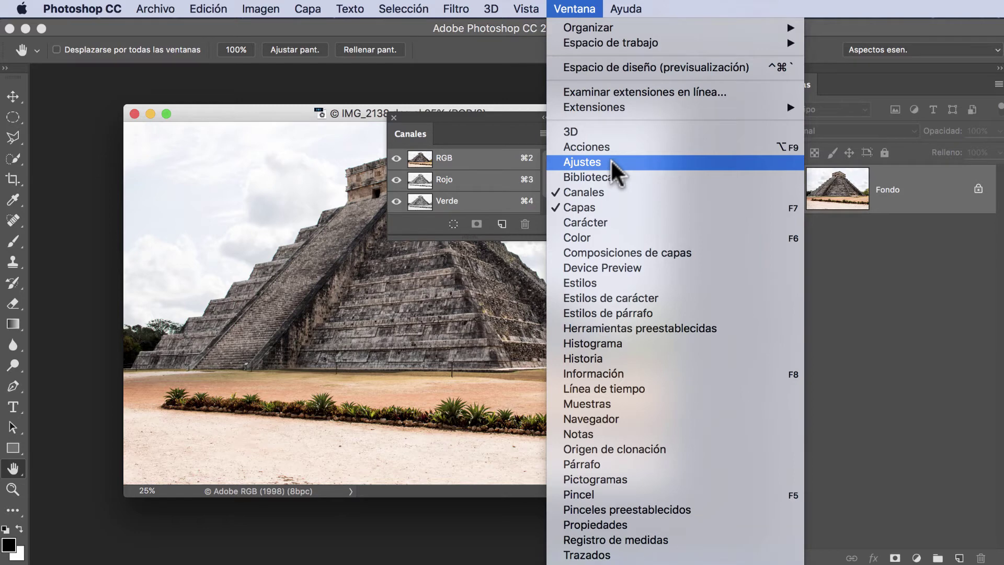
# Step: Open Ajustes, close the Estilos and Bibliotecas tabs, and float Ajustes over the photo
pyautogui.click(611, 163)
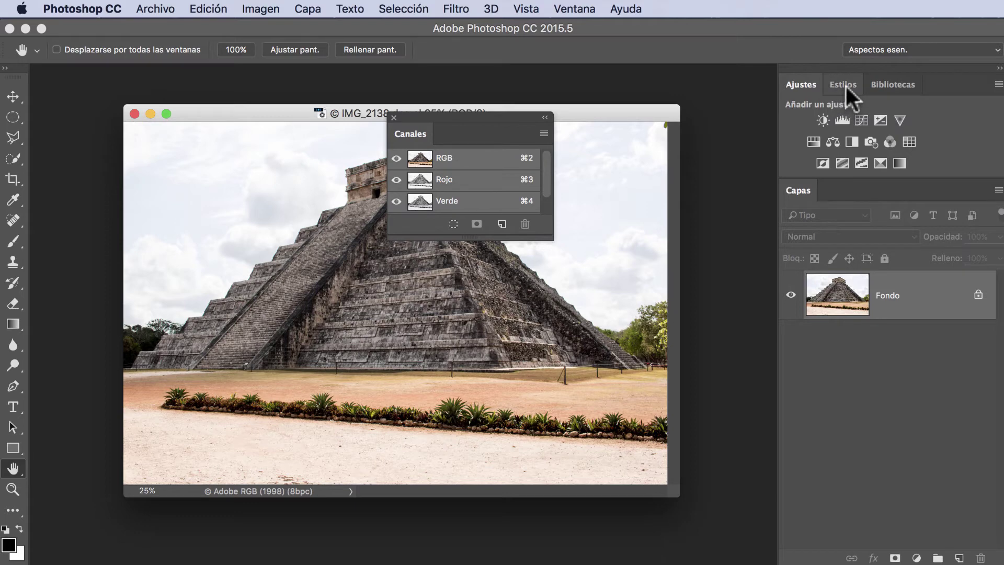
pyautogui.moveTo(846, 84); pyautogui.dragTo(727, 93)
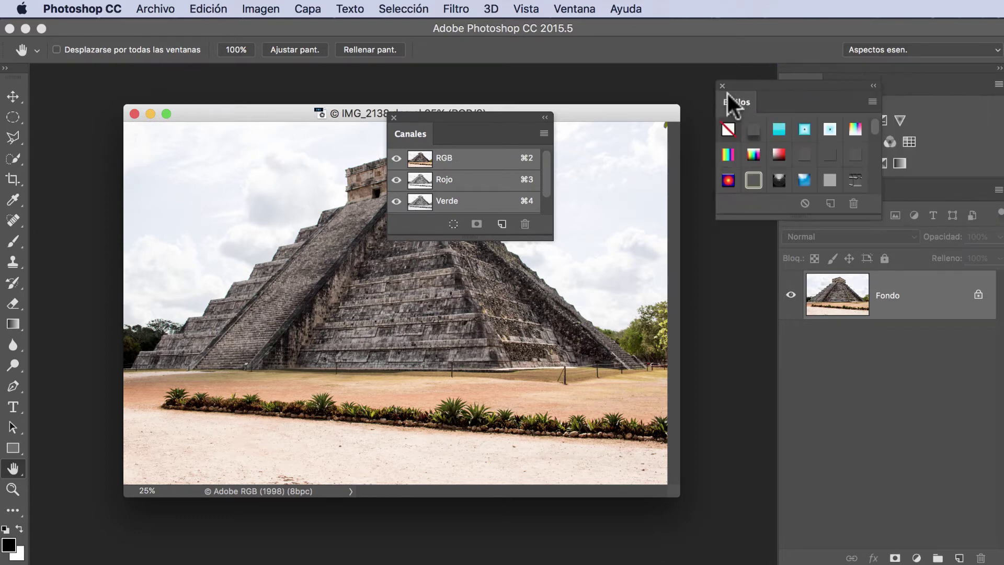
pyautogui.click(723, 86)
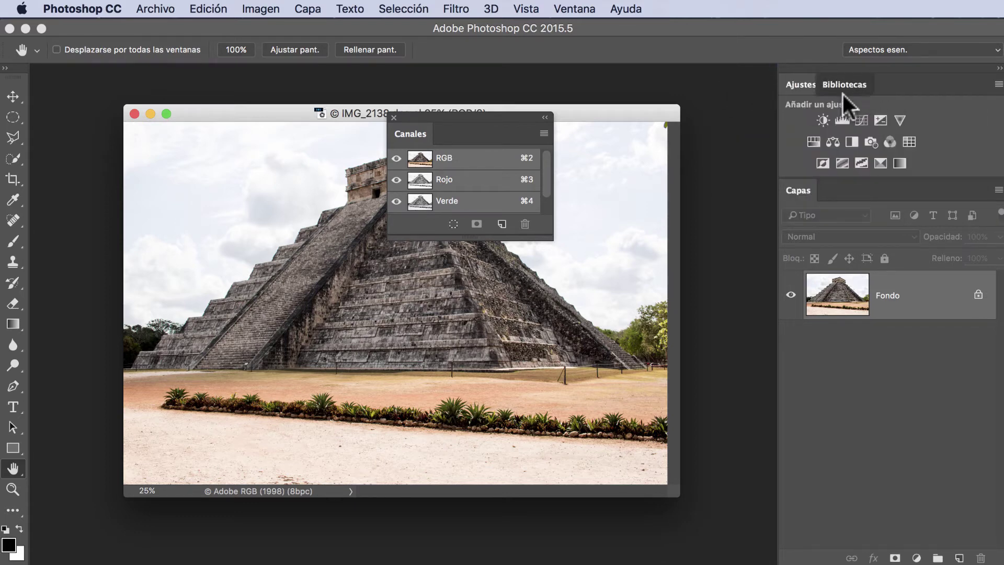
pyautogui.moveTo(842, 92); pyautogui.dragTo(725, 97)
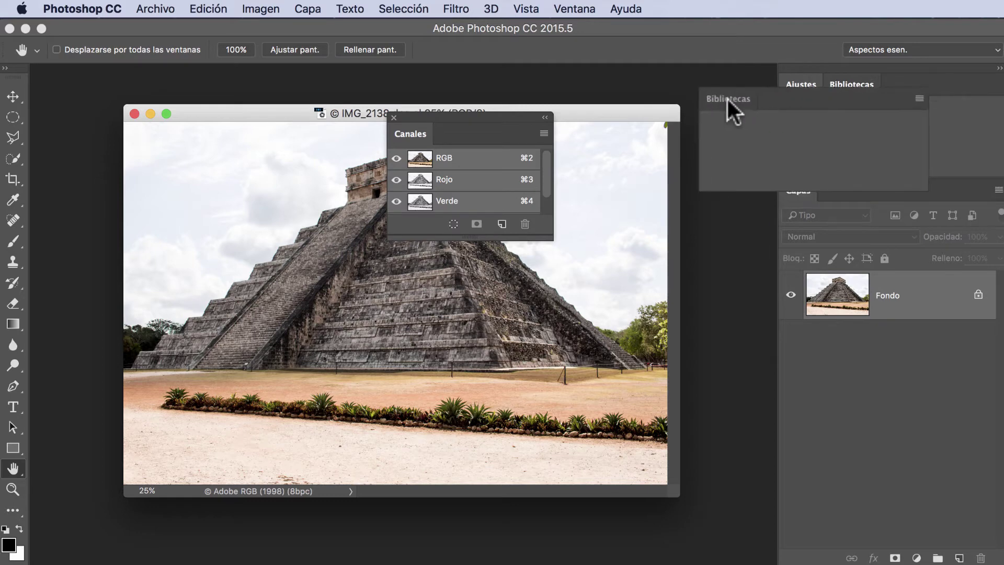
pyautogui.click(701, 81)
pyautogui.moveTo(801, 84); pyautogui.dragTo(507, 291)
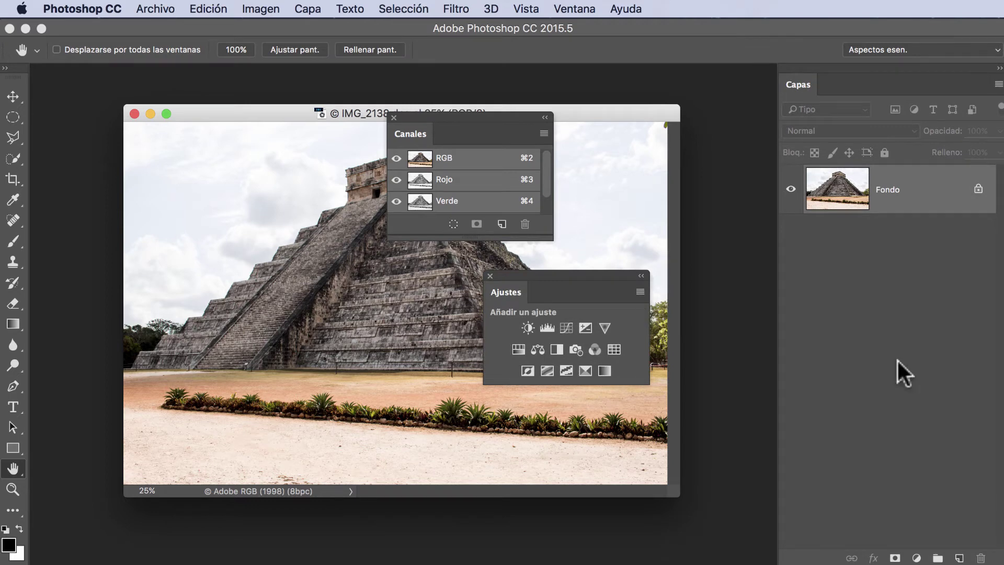
pyautogui.click(562, 7)
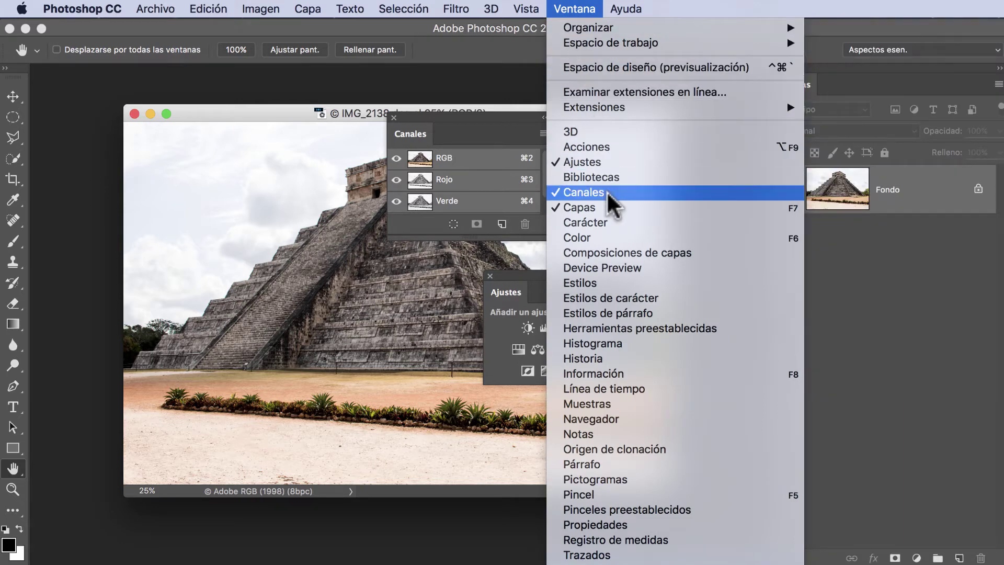
# Step: Float a Histograma panel over the photo's upper left and close the Navegador panel
pyautogui.click(647, 347)
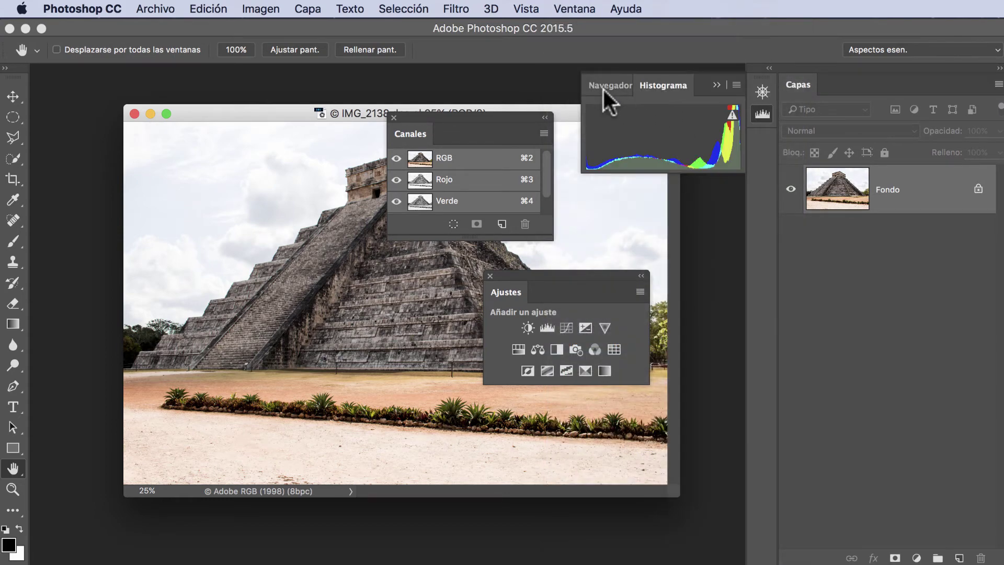
pyautogui.moveTo(665, 87); pyautogui.dragTo(198, 178)
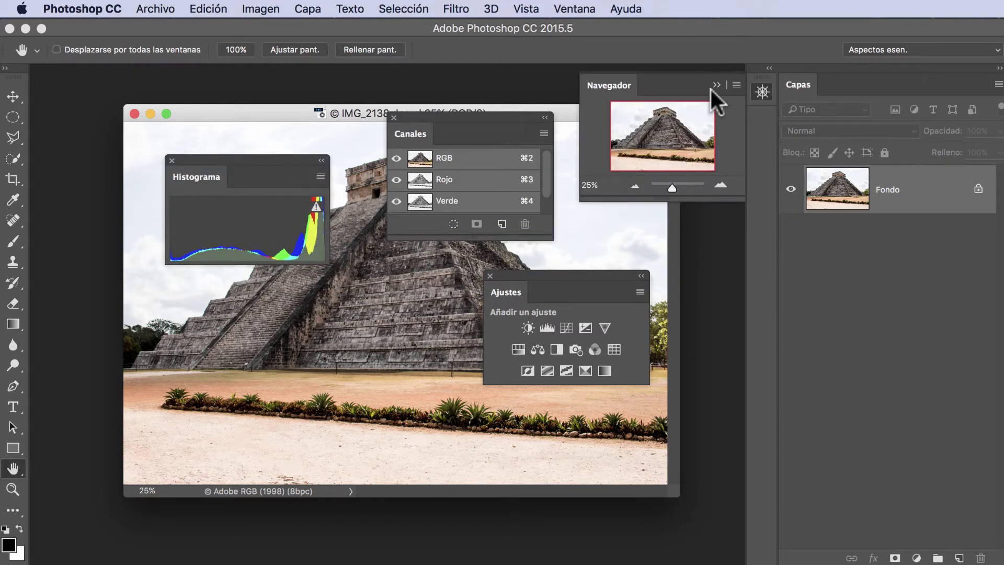
pyautogui.moveTo(711, 90); pyautogui.dragTo(663, 124)
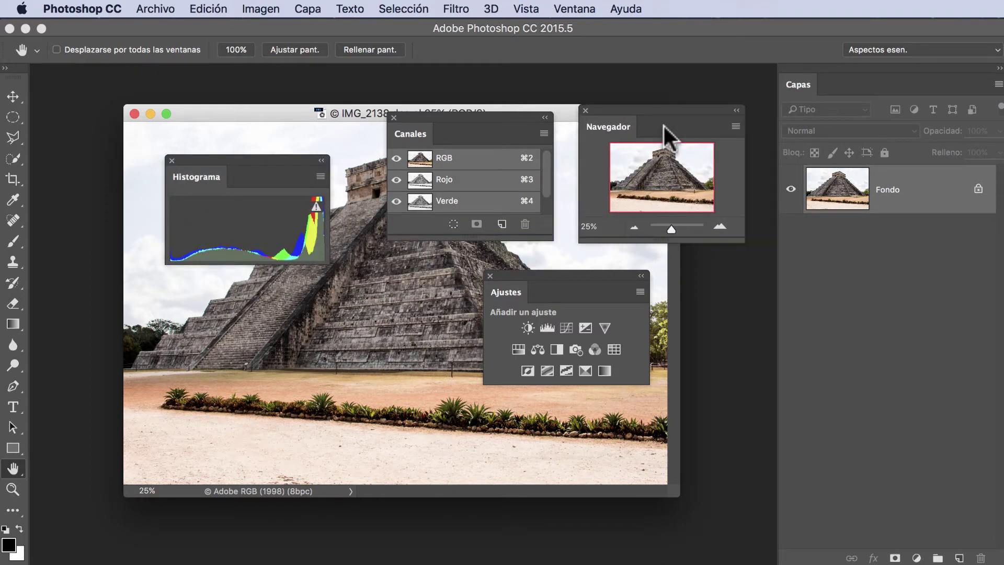
pyautogui.click(584, 110)
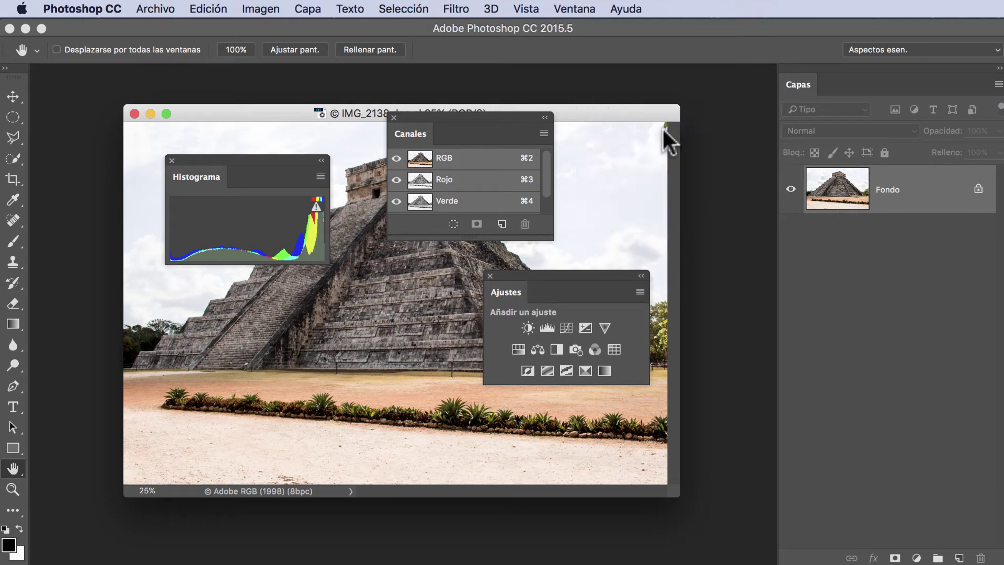
pyautogui.click(567, 7)
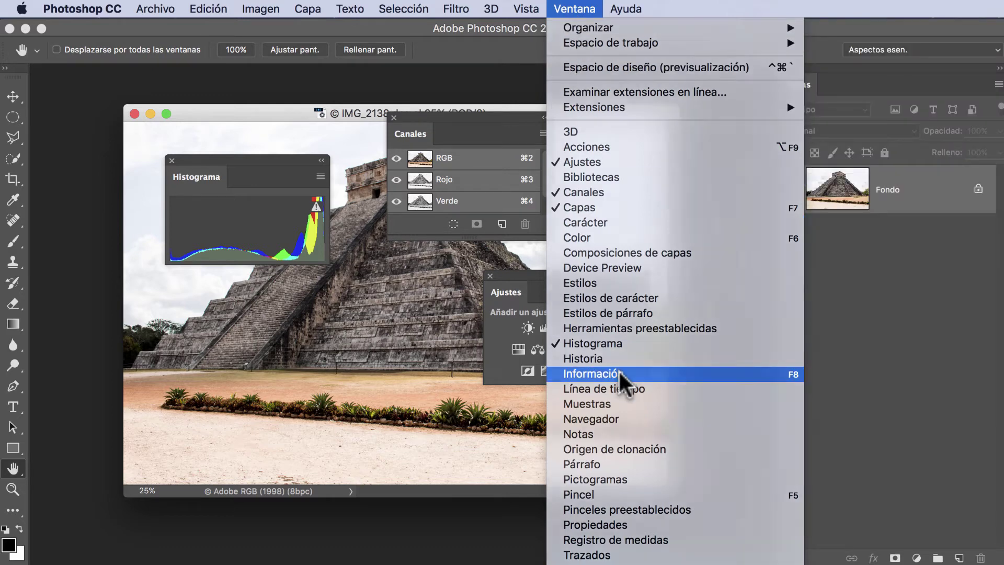
# Step: Add Información and Propiedades as floating panels, placing Información at the upper right
pyautogui.click(620, 372)
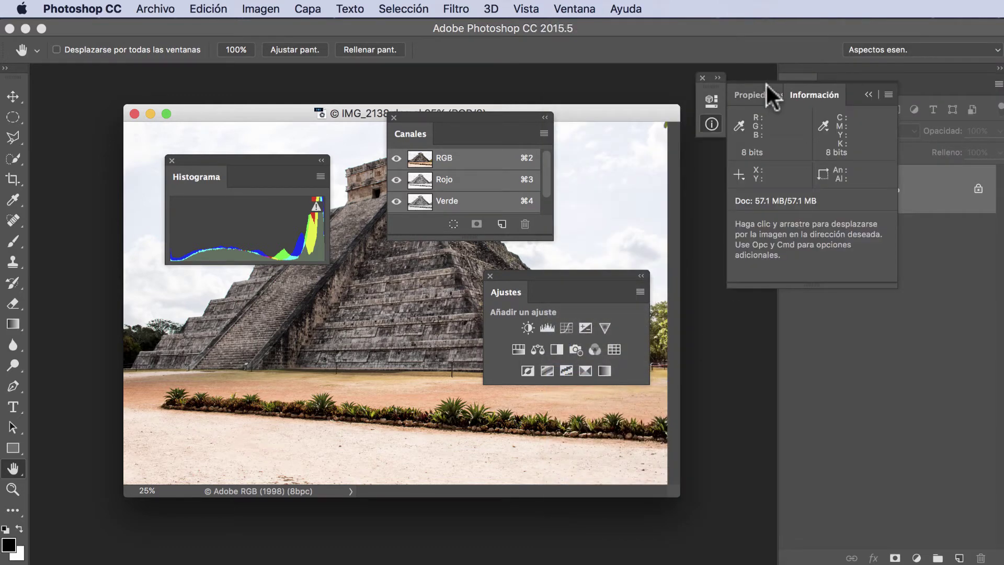
pyautogui.moveTo(762, 94)
pyautogui.mouseDown()
pyautogui.moveTo(818, 90)
pyautogui.moveTo(325, 288)
pyautogui.moveTo(260, 306)
pyautogui.moveTo(230, 300)
pyautogui.moveTo(250, 278)
pyautogui.mouseUp()
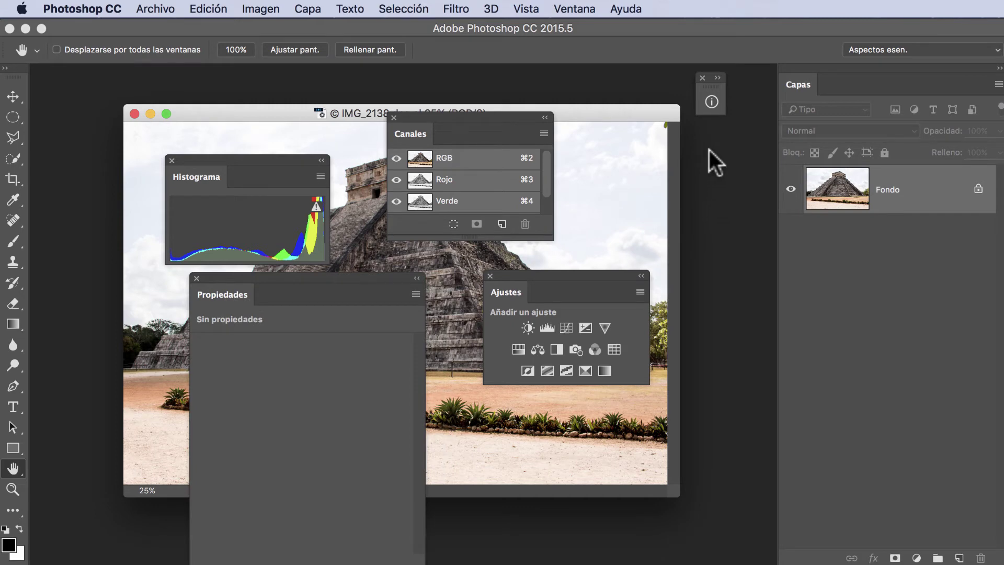
pyautogui.click(717, 78)
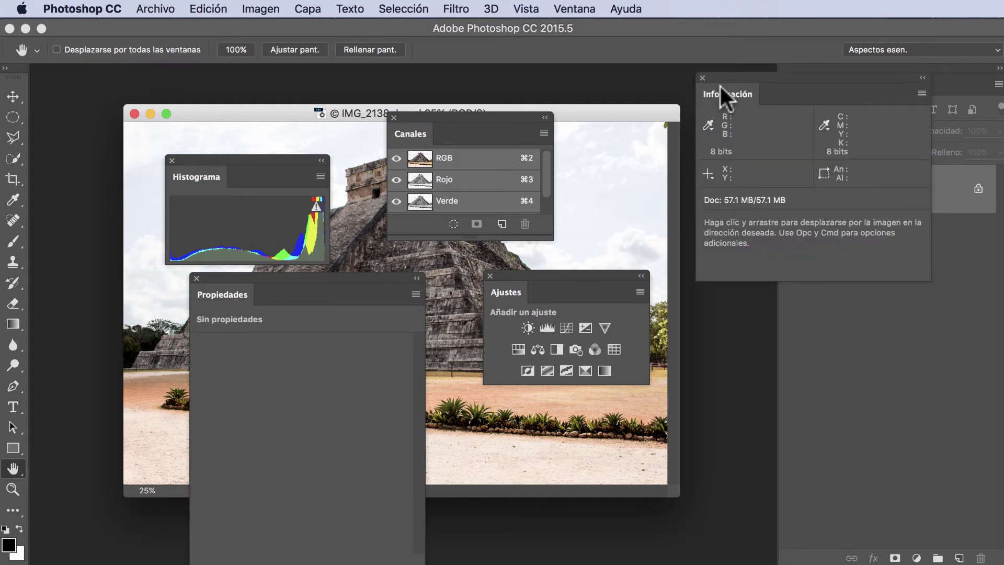
pyautogui.moveTo(721, 86); pyautogui.dragTo(63, 104)
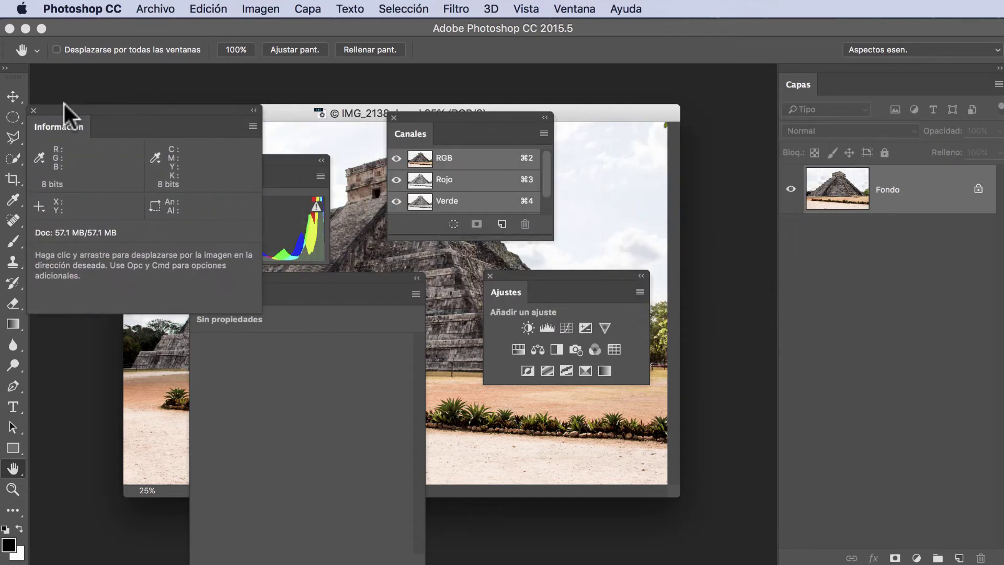
pyautogui.moveTo(64, 104); pyautogui.dragTo(595, 55)
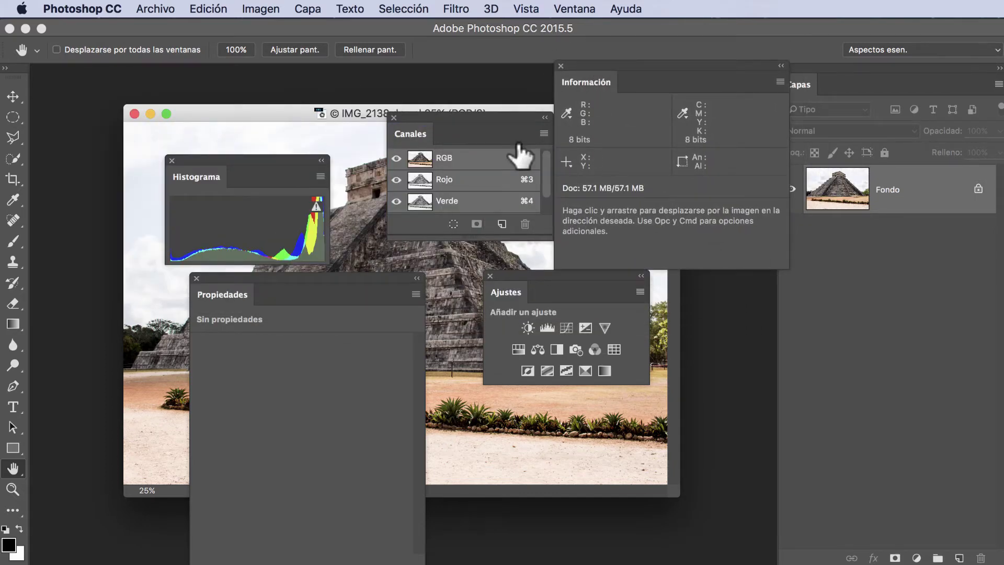
# Step: Reposition Propiedades, Ajustes, Canales and Información around the photo to uncover Capas
pyautogui.moveTo(318, 281); pyautogui.dragTo(210, 305)
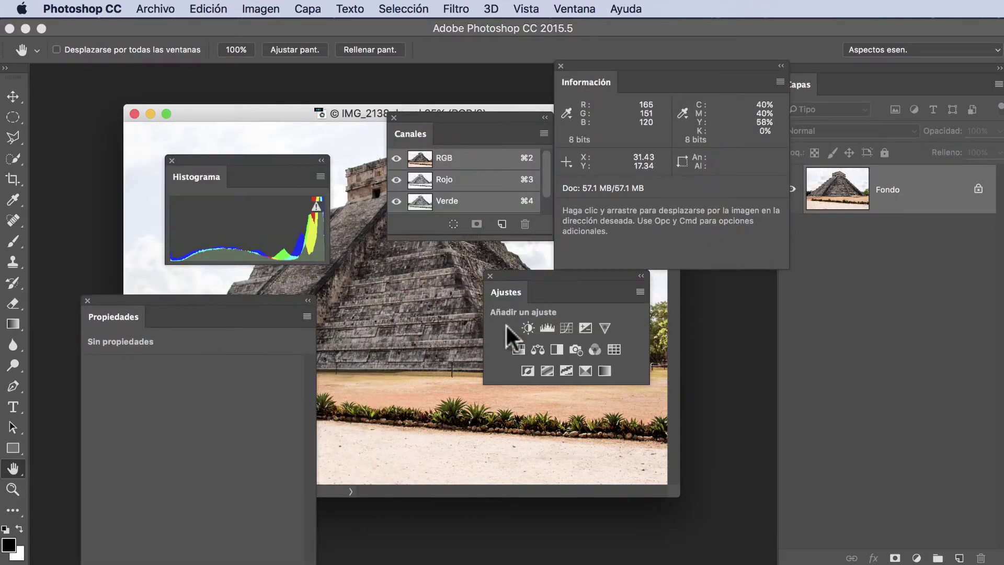
pyautogui.moveTo(539, 280); pyautogui.dragTo(413, 375)
pyautogui.moveTo(447, 113); pyautogui.dragTo(390, 96)
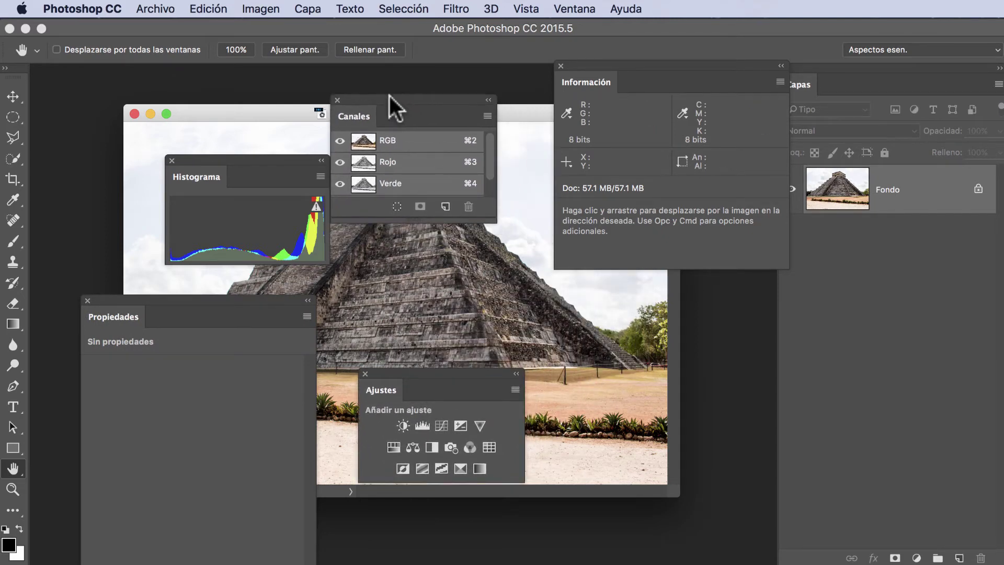
pyautogui.moveTo(613, 67); pyautogui.dragTo(577, 127)
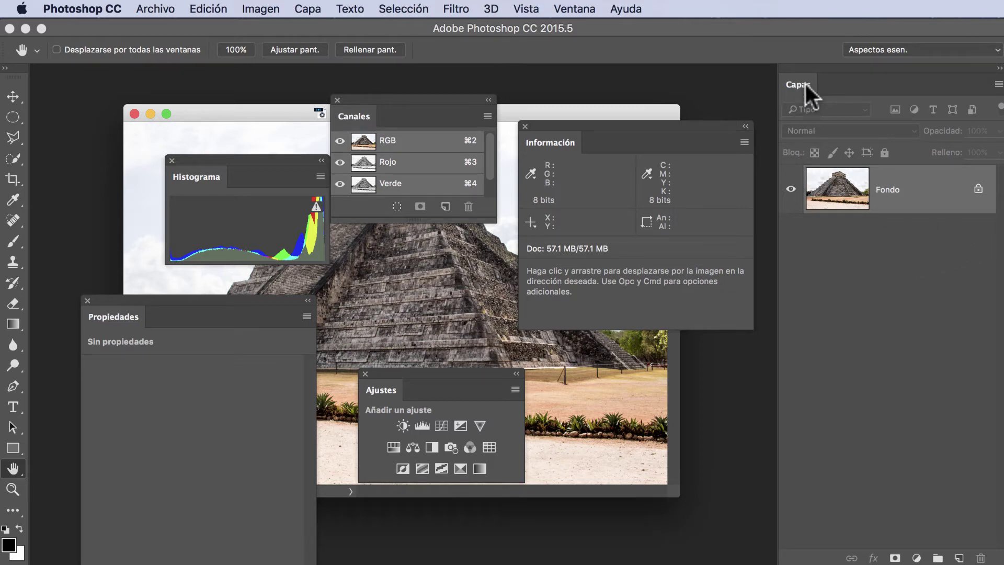
# Step: Pull Capas out of the dock and raise it beside Información
pyautogui.moveTo(804, 82)
pyautogui.mouseDown()
pyautogui.moveTo(587, 381)
pyautogui.moveTo(629, 373)
pyautogui.moveTo(623, 365)
pyautogui.moveTo(795, 346)
pyautogui.mouseUp()
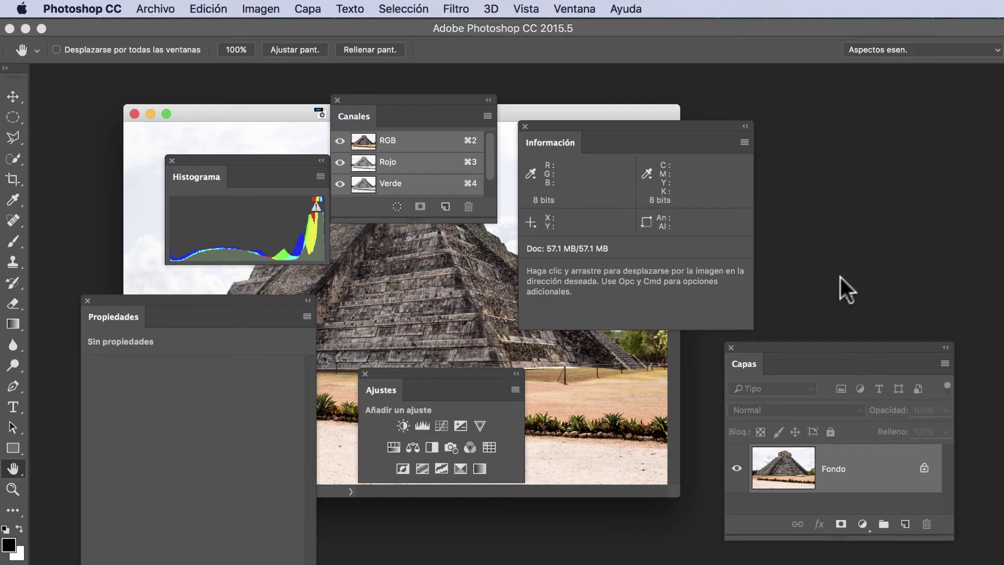
pyautogui.moveTo(786, 351); pyautogui.dragTo(830, 131)
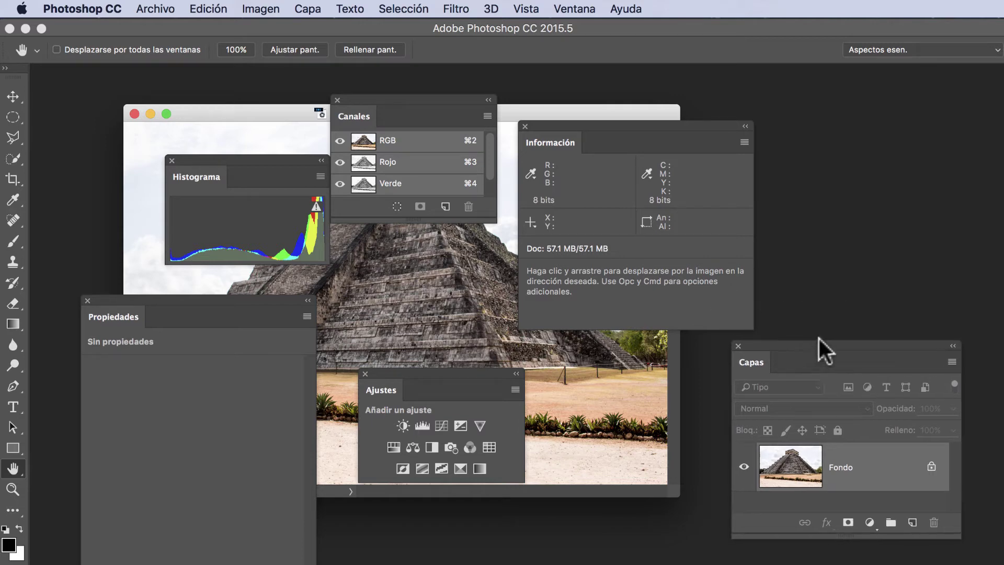
pyautogui.moveTo(831, 108); pyautogui.dragTo(833, 83)
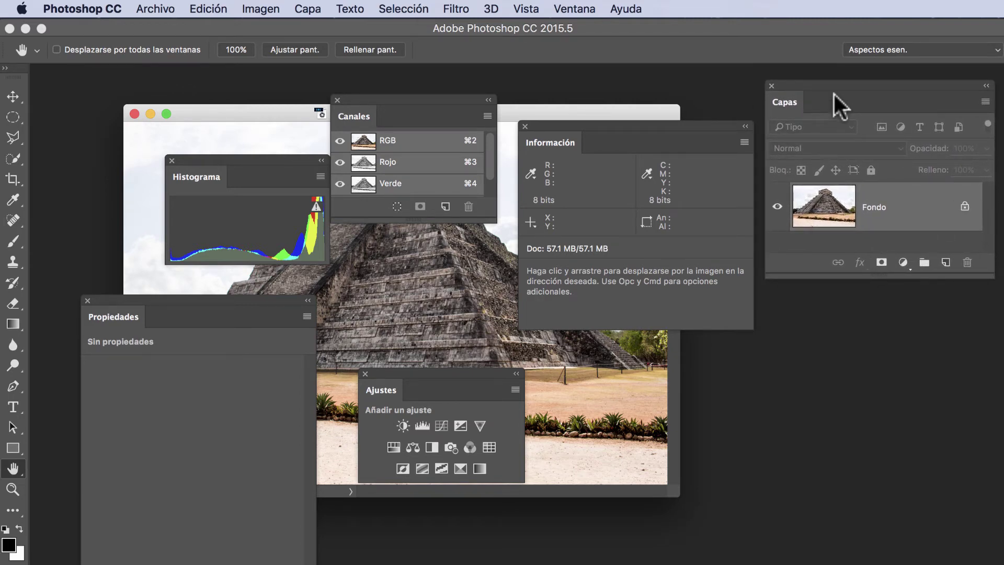
# Step: Dock Ajustes and Propiedades beneath Capas and move the column right, clear of Información
pyautogui.moveTo(412, 373)
pyautogui.mouseDown()
pyautogui.moveTo(881, 382)
pyautogui.moveTo(851, 280)
pyautogui.mouseUp()
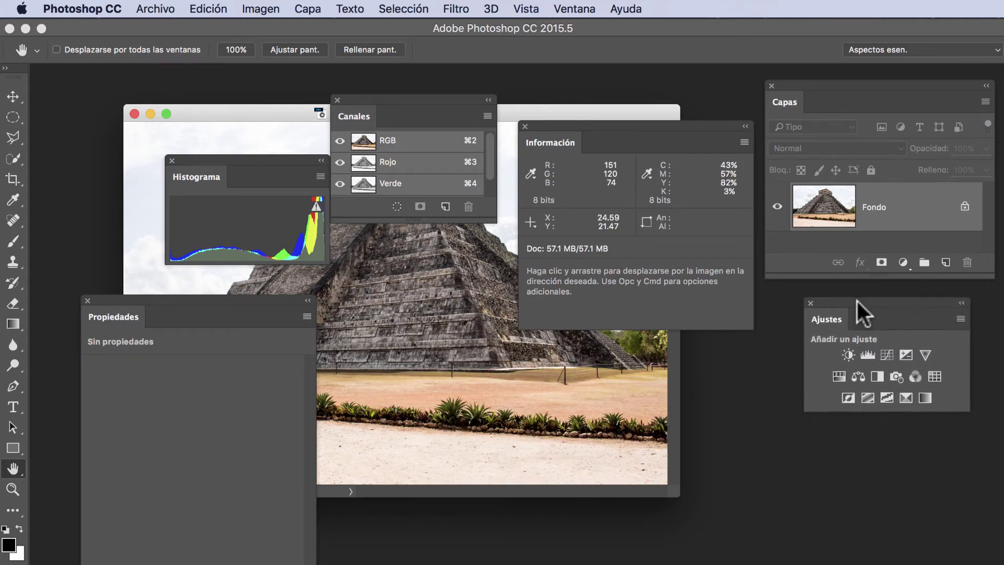
pyautogui.moveTo(852, 280)
pyautogui.mouseDown()
pyautogui.moveTo(845, 329)
pyautogui.moveTo(849, 281)
pyautogui.mouseUp()
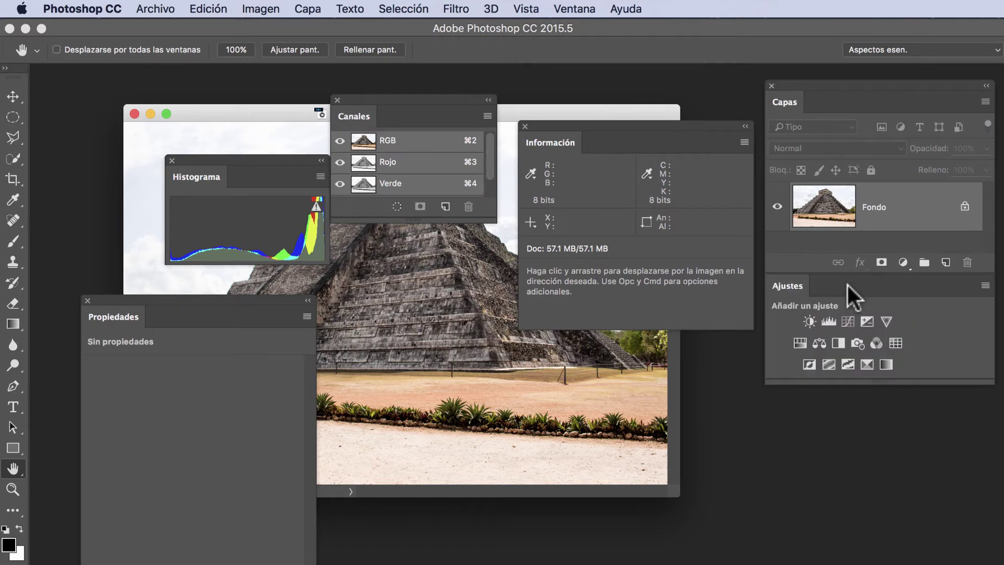
pyautogui.moveTo(199, 302)
pyautogui.mouseDown()
pyautogui.moveTo(783, 396)
pyautogui.moveTo(881, 386)
pyautogui.mouseUp()
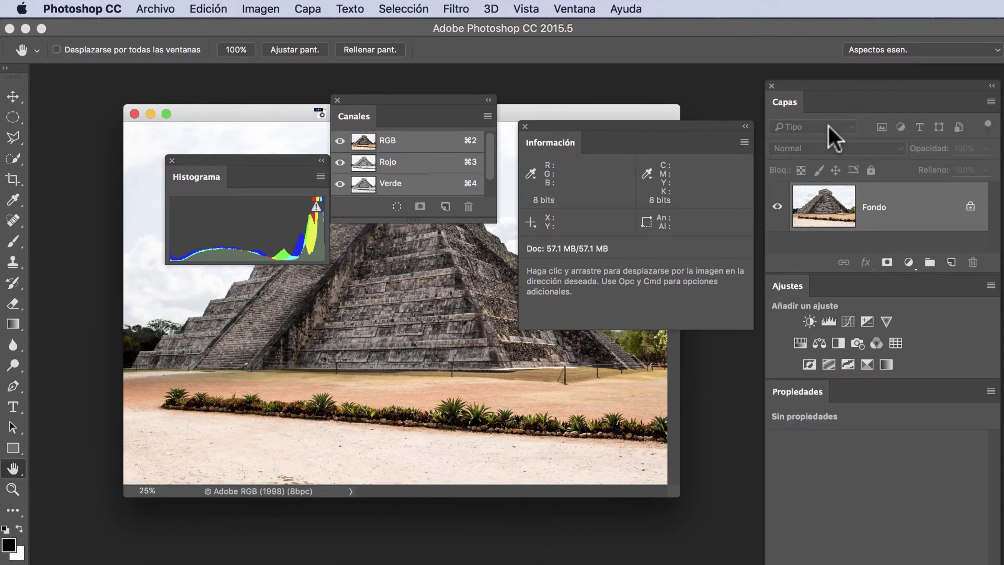
pyautogui.moveTo(829, 86); pyautogui.dragTo(768, 21)
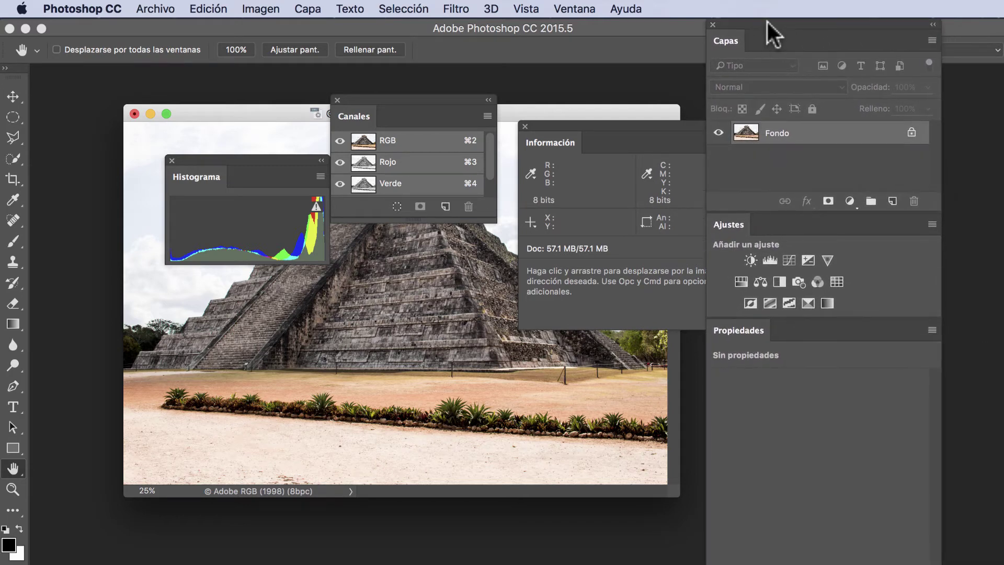
pyautogui.moveTo(767, 21); pyautogui.dragTo(822, 17)
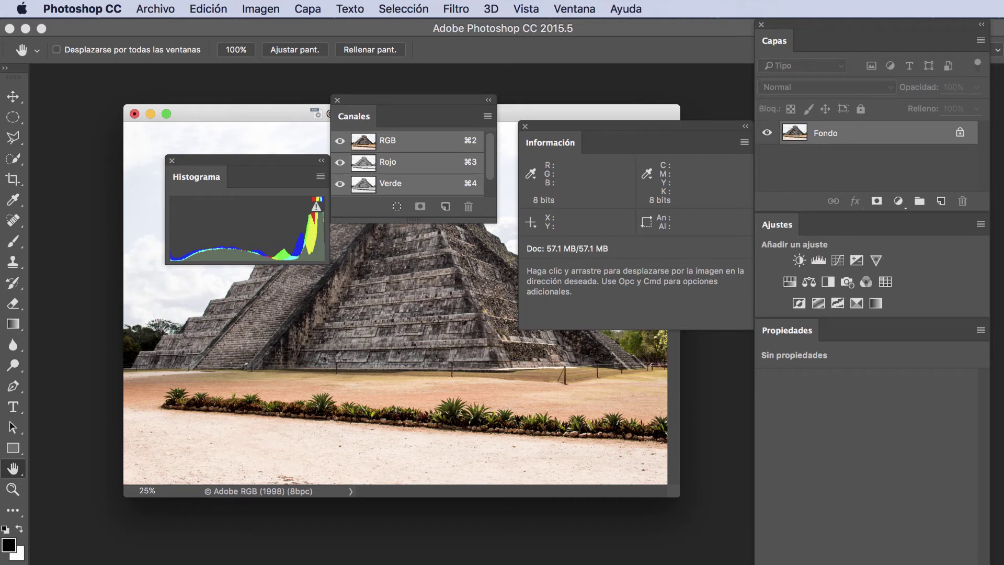
# Step: Add a Curvas adjustment layer to the pyramid photo from the Capas panel options
pyautogui.click(981, 41)
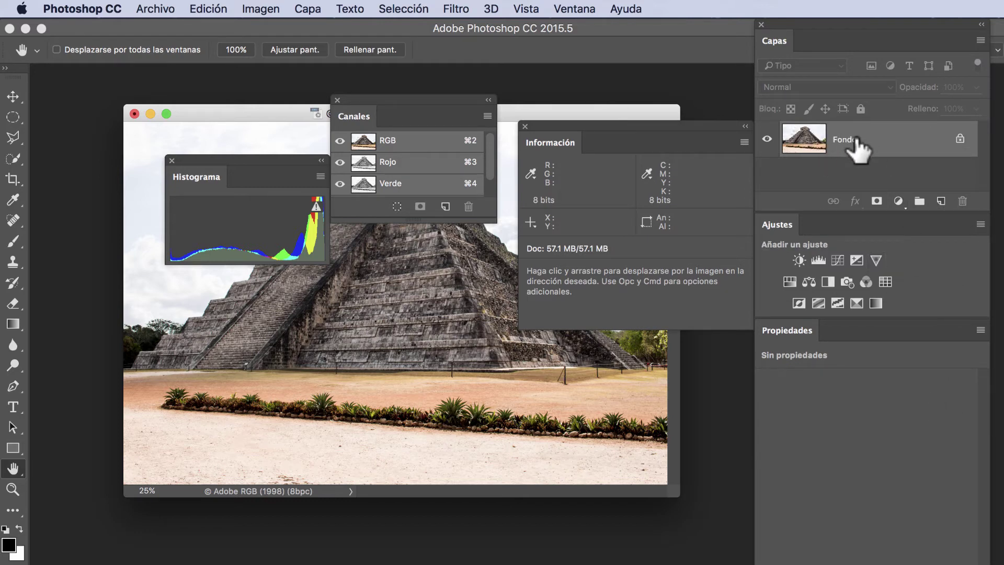
pyautogui.click(838, 260)
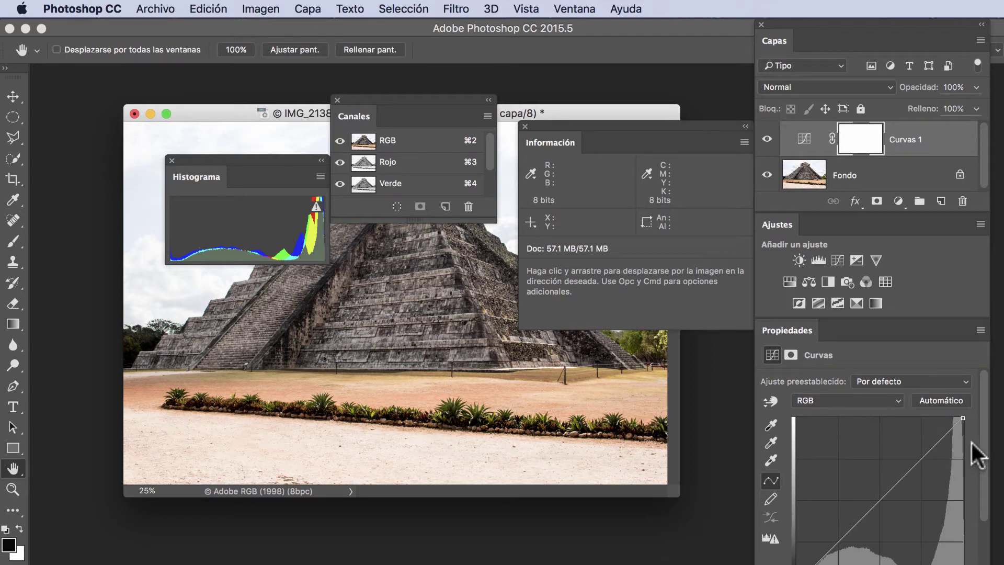
pyautogui.scroll(-2, 986, 458)
pyautogui.scroll(2, 986, 458)
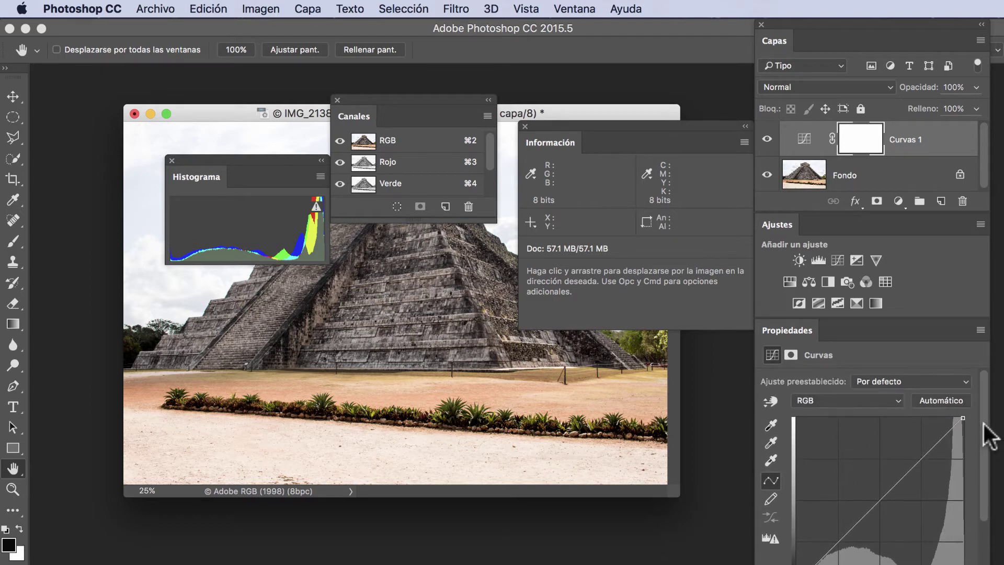
pyautogui.scroll(-3, 984, 444)
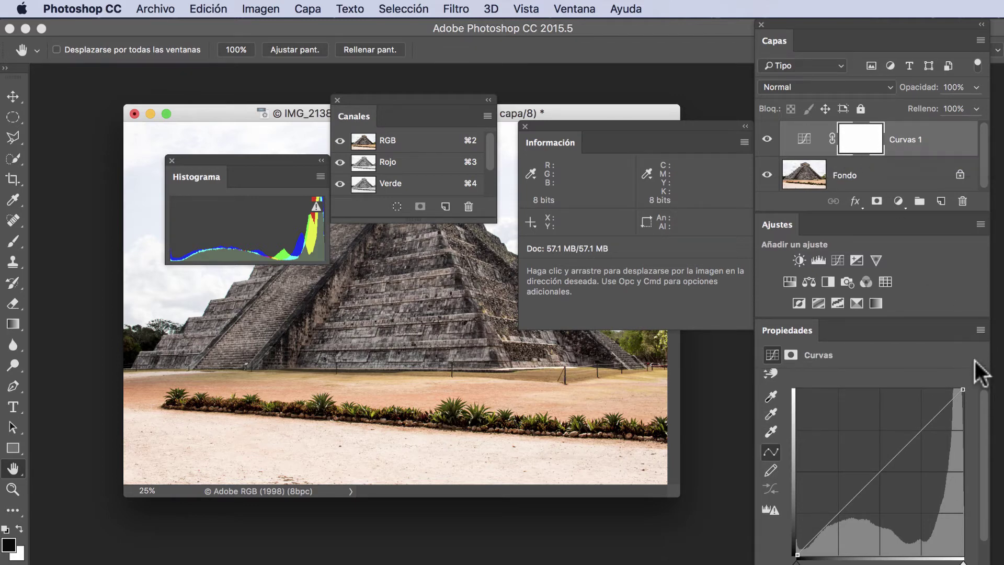
# Step: Try a brightening curve point, remove it, then delete the Curvas 1 layer
pyautogui.scroll(-3, 985, 431)
pyautogui.moveTo(981, 435); pyautogui.dragTo(983, 412)
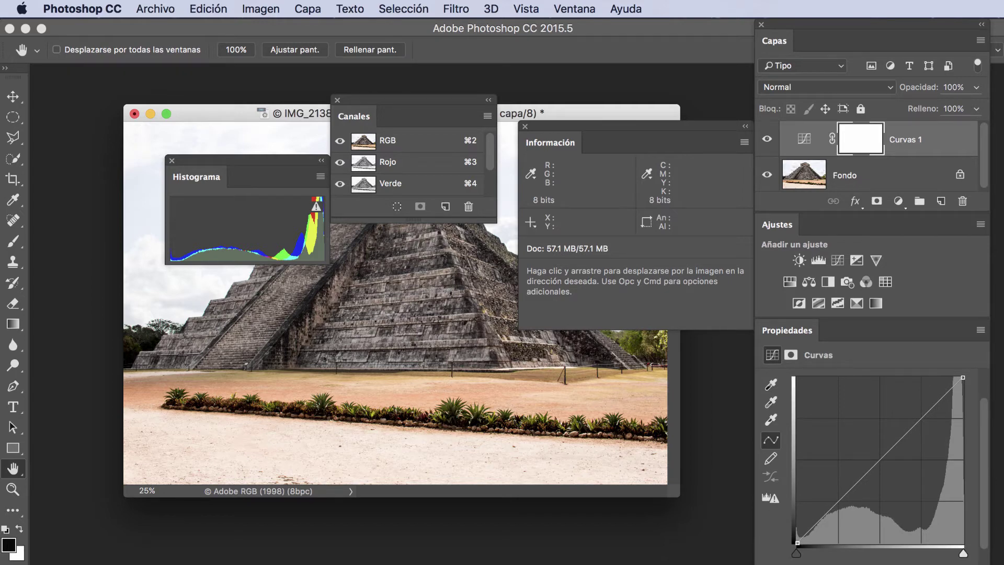
pyautogui.scroll(-2, 983, 460)
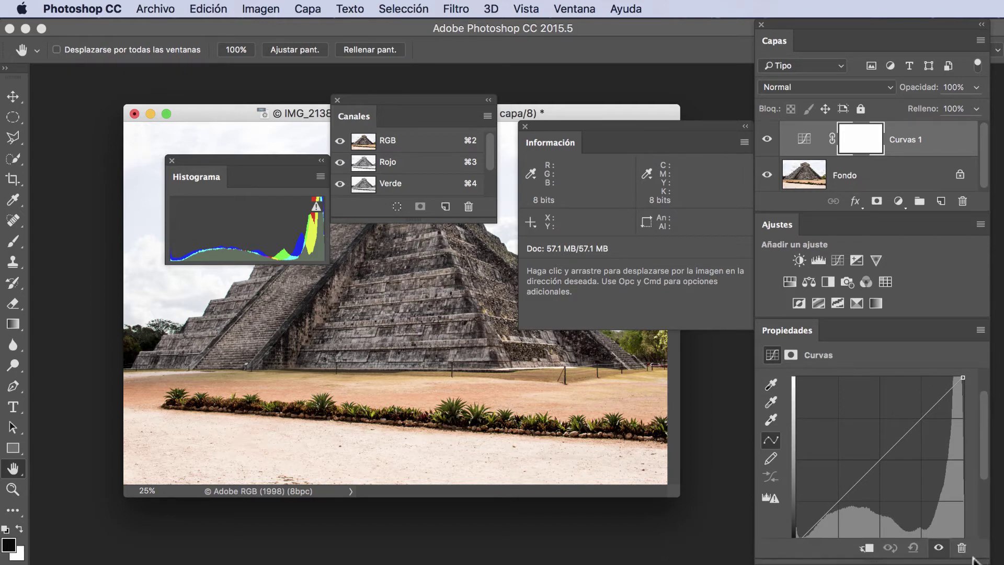
pyautogui.moveTo(986, 448); pyautogui.dragTo(979, 395)
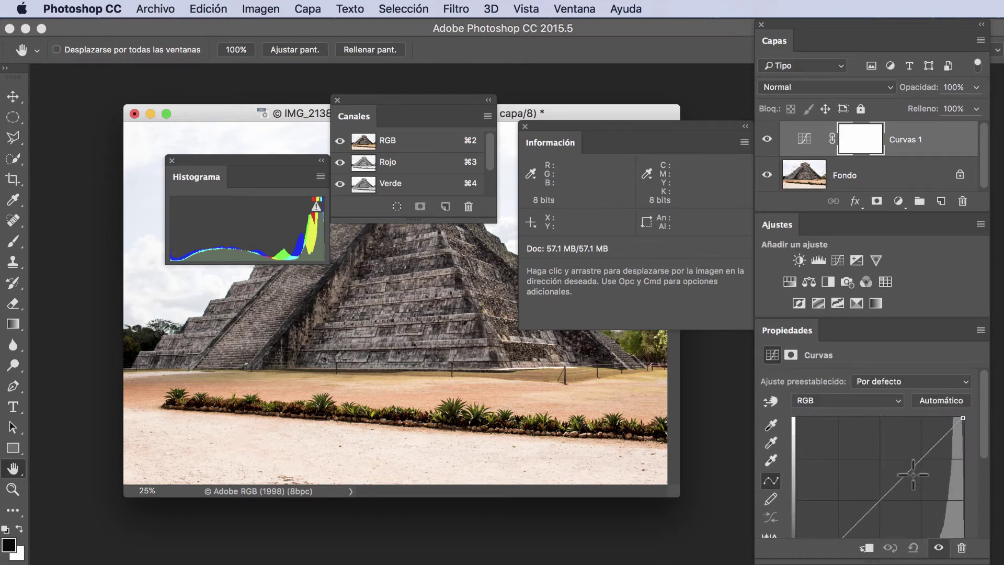
pyautogui.moveTo(912, 470)
pyautogui.mouseDown()
pyautogui.moveTo(893, 449)
pyautogui.moveTo(910, 457)
pyautogui.mouseUp()
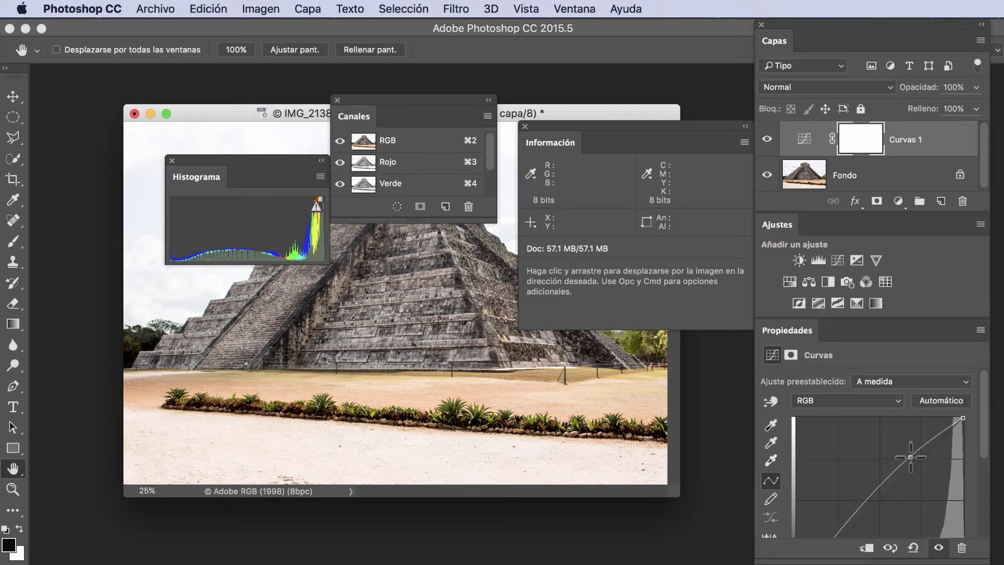
pyautogui.keyDown('super'); pyautogui.click(911, 457); pyautogui.keyUp('super')
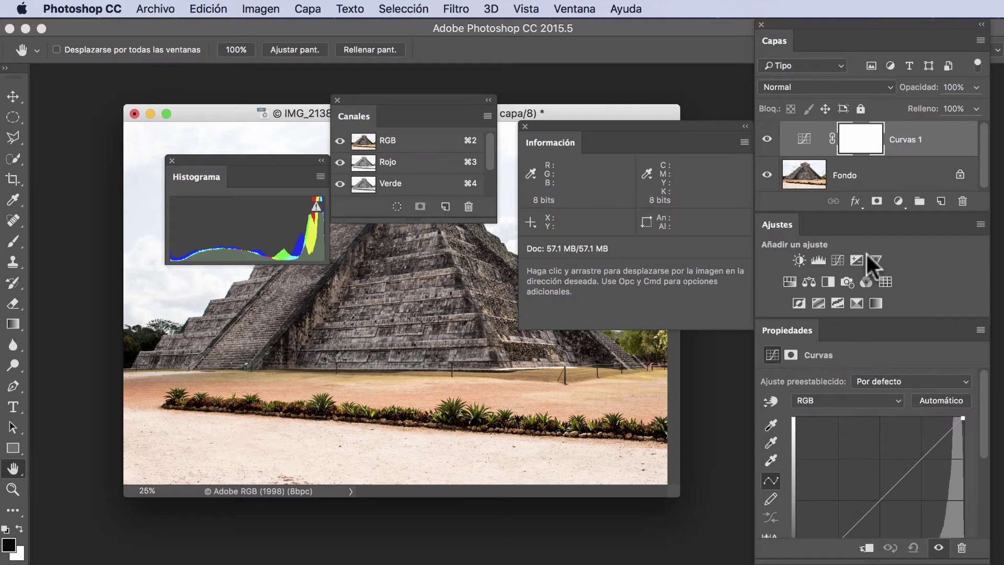
pyautogui.click(900, 137)
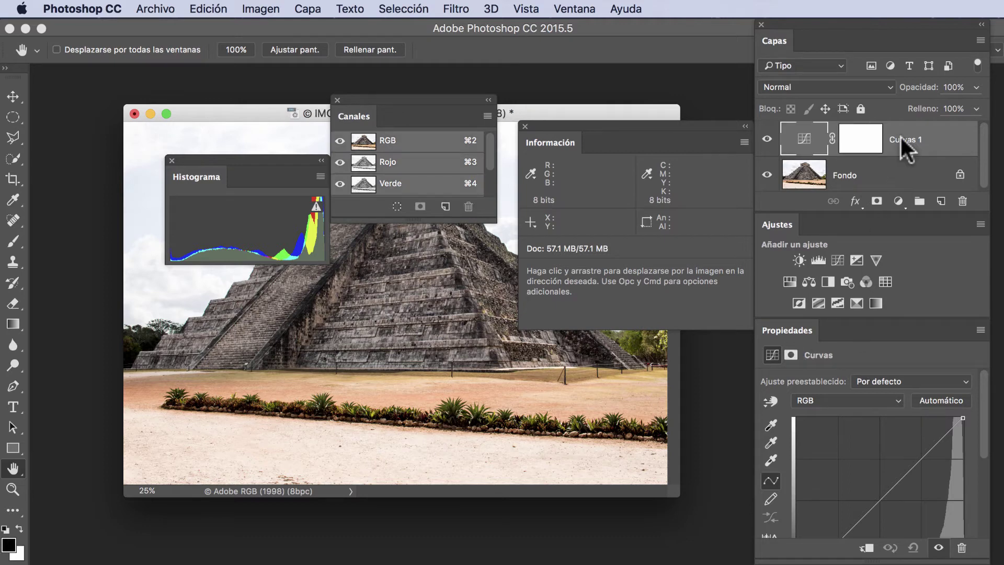
pyautogui.press('Delete')
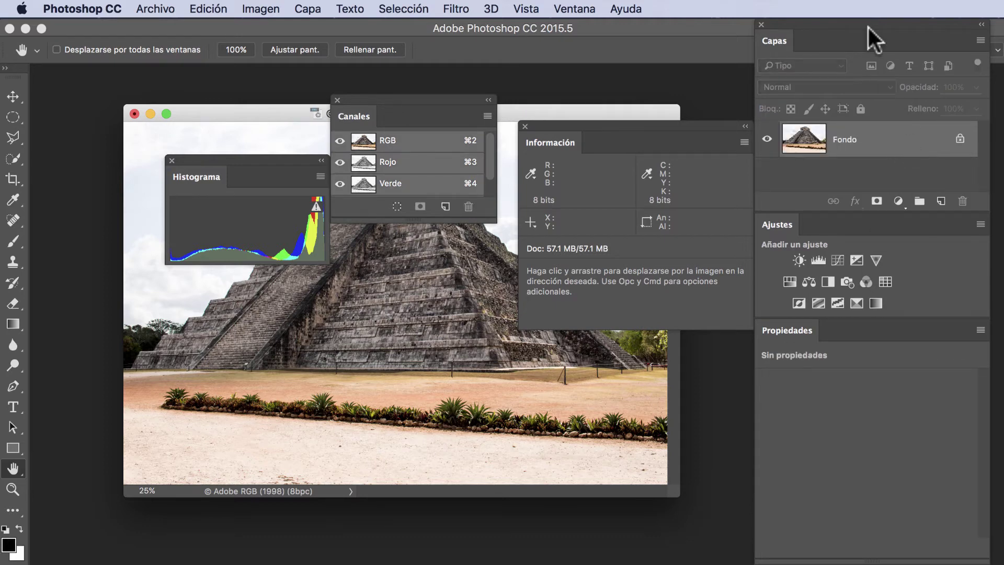
# Step: Undock the Capas/Ajustes/Propiedades group to the left and drag out Información, Canales and Histograma
pyautogui.moveTo(852, 23)
pyautogui.mouseDown()
pyautogui.moveTo(163, 77)
pyautogui.moveTo(132, 70)
pyautogui.mouseUp()
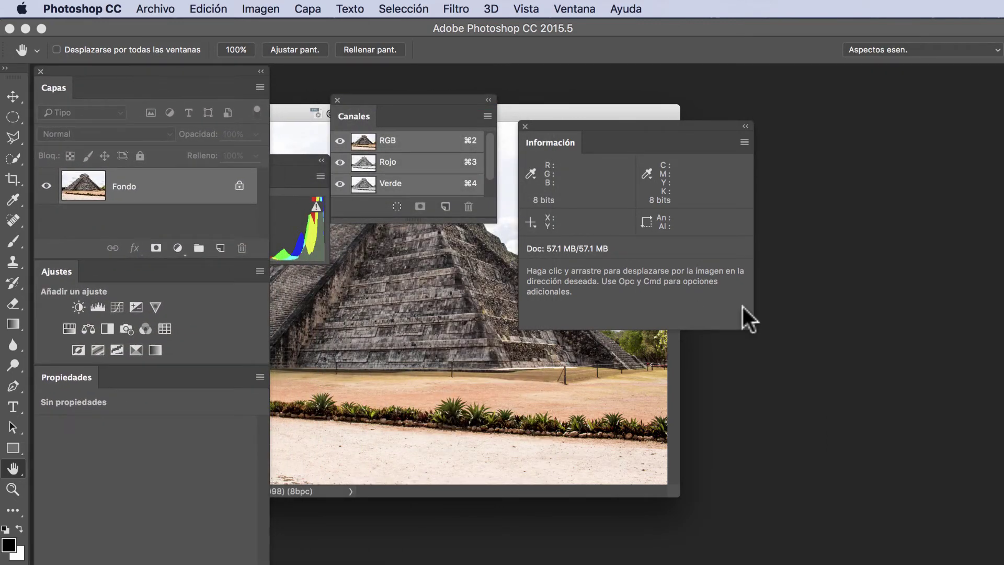
pyautogui.moveTo(614, 125)
pyautogui.mouseDown()
pyautogui.moveTo(682, 149)
pyautogui.moveTo(766, 218)
pyautogui.mouseUp()
pyautogui.moveTo(388, 96)
pyautogui.mouseDown()
pyautogui.moveTo(553, 103)
pyautogui.moveTo(636, 89)
pyautogui.mouseUp()
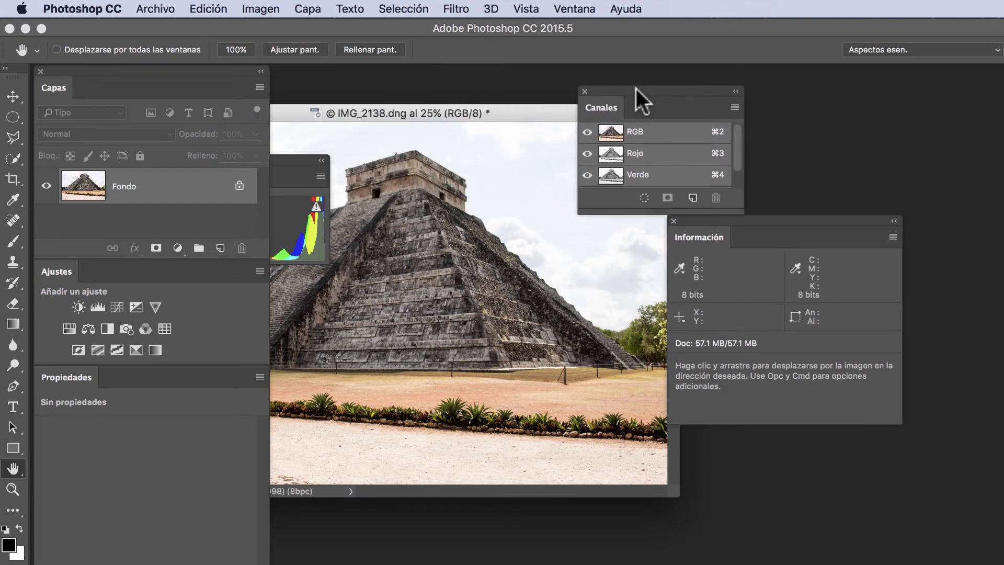
pyautogui.moveTo(300, 161); pyautogui.dragTo(545, 308)
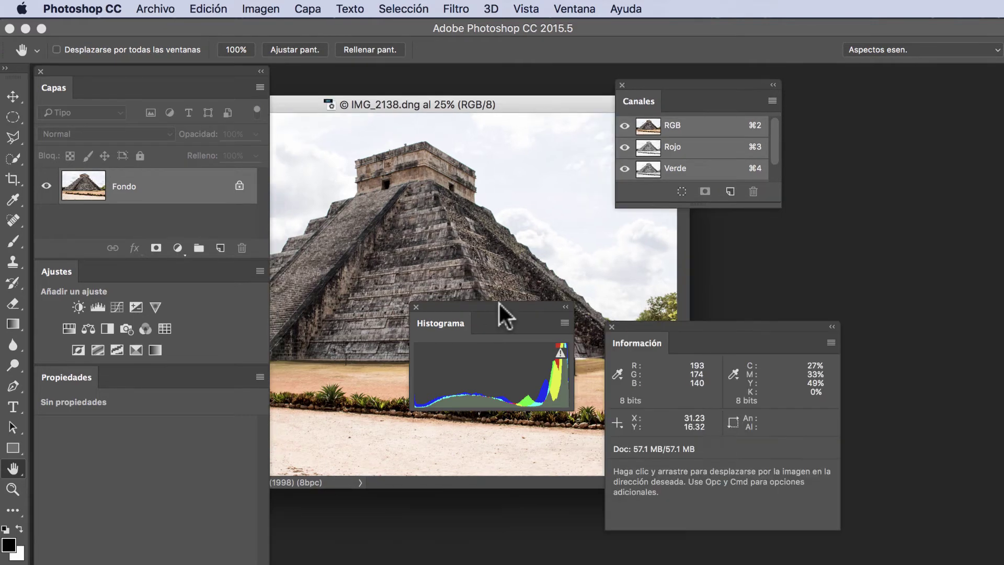
# Step: Reposition Histograma toward the upper right and move Canales over the photo
pyautogui.moveTo(500, 304)
pyautogui.mouseDown()
pyautogui.moveTo(680, 285)
pyautogui.moveTo(902, 26)
pyautogui.mouseUp()
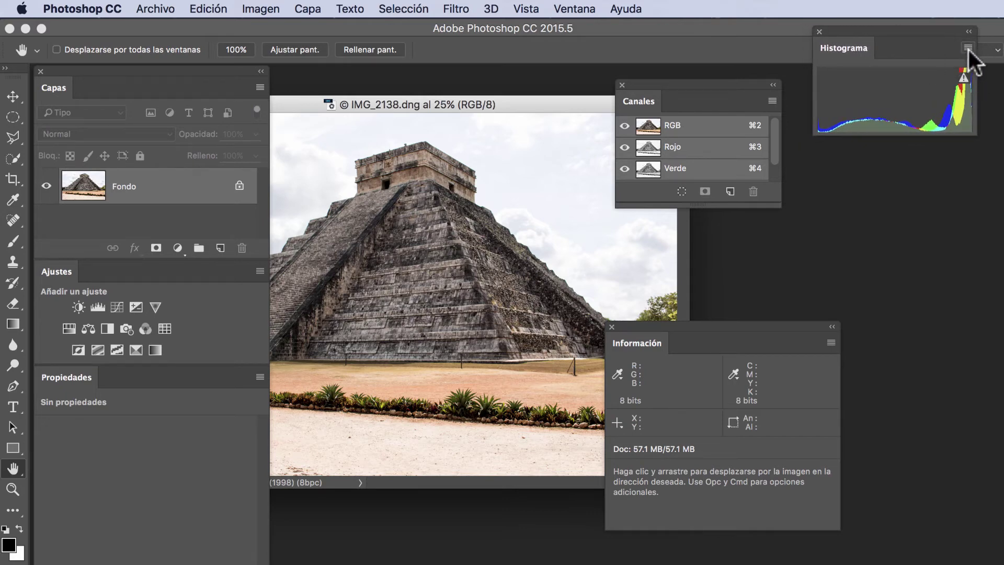
pyautogui.click(968, 47)
pyautogui.click(906, 30)
pyautogui.moveTo(906, 30); pyautogui.dragTo(892, 44)
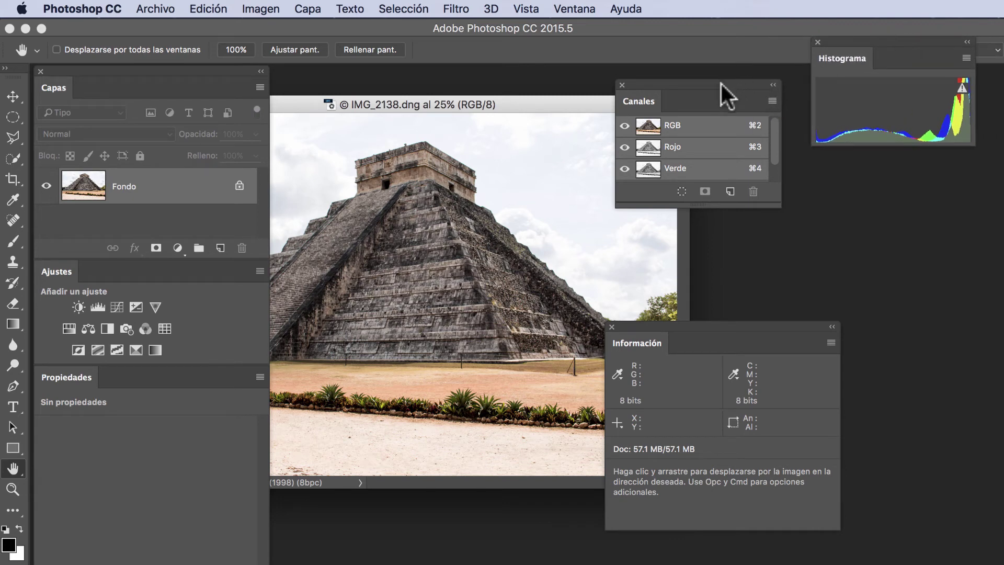
pyautogui.moveTo(721, 84); pyautogui.dragTo(442, 89)
pyautogui.moveTo(869, 39); pyautogui.dragTo(742, 40)
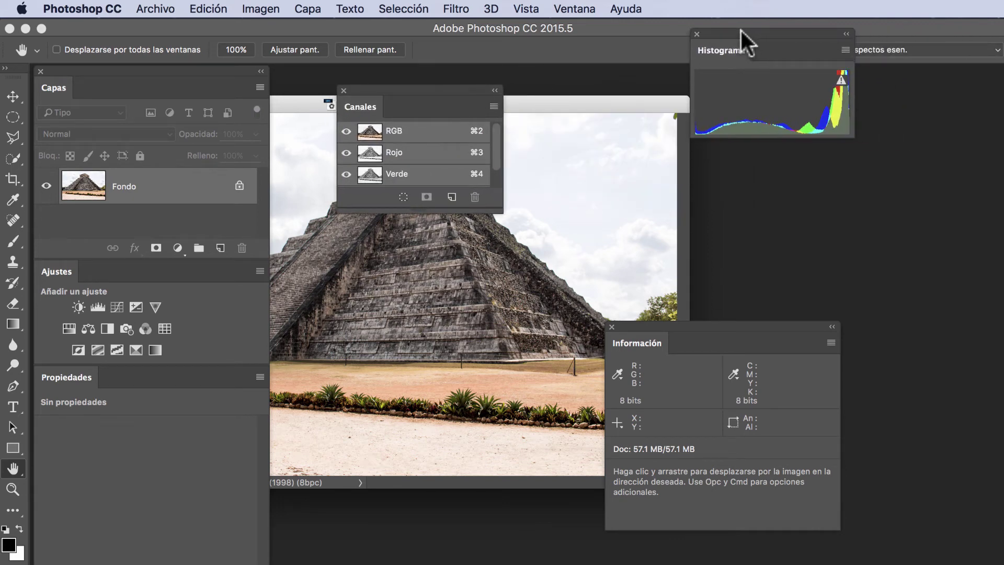
# Step: Switch Histograma to the all-channels view with statistics and reposition the expanded panel
pyautogui.click(823, 57)
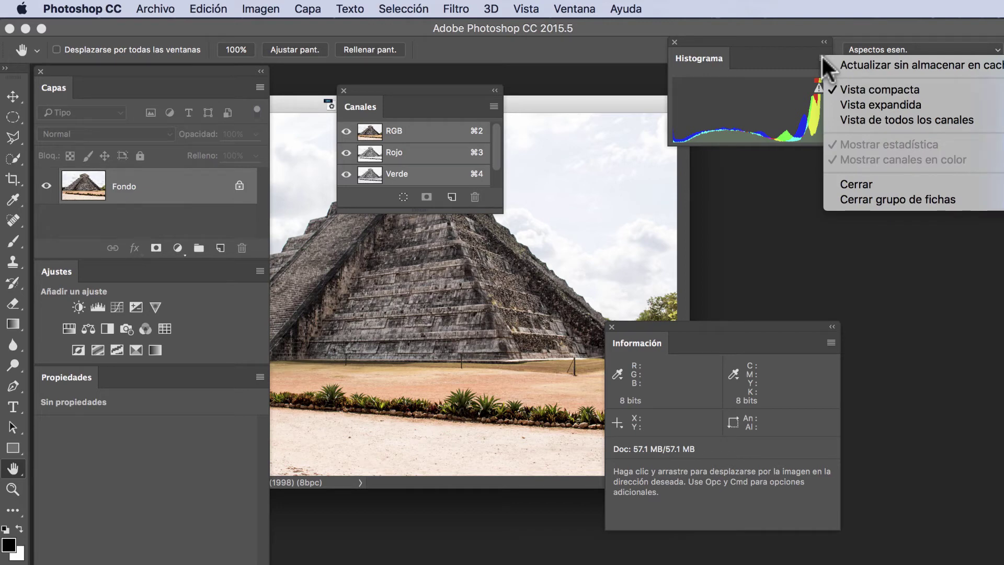
pyautogui.click(891, 118)
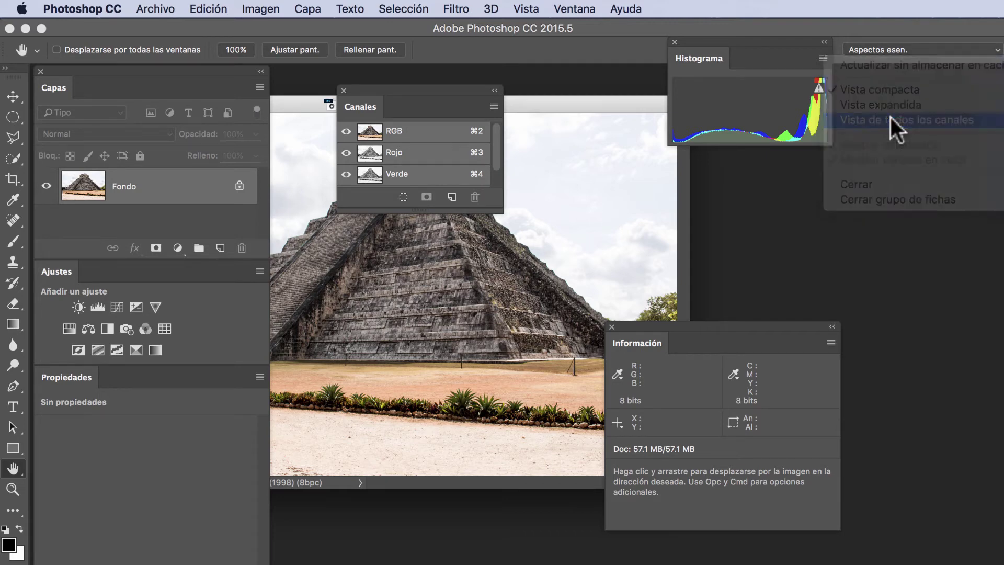
pyautogui.moveTo(783, 44); pyautogui.dragTo(880, 43)
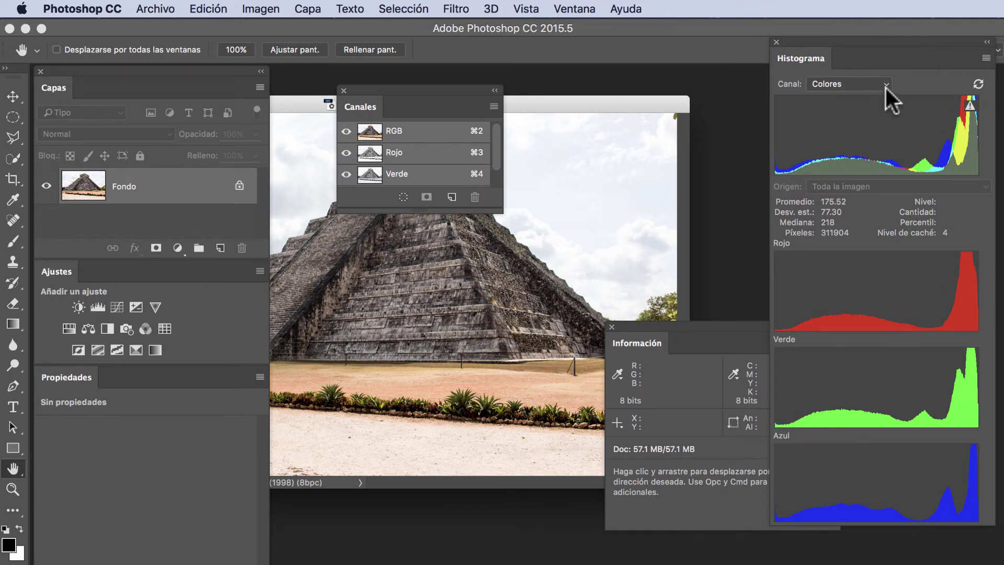
pyautogui.moveTo(891, 39); pyautogui.dragTo(812, 30)
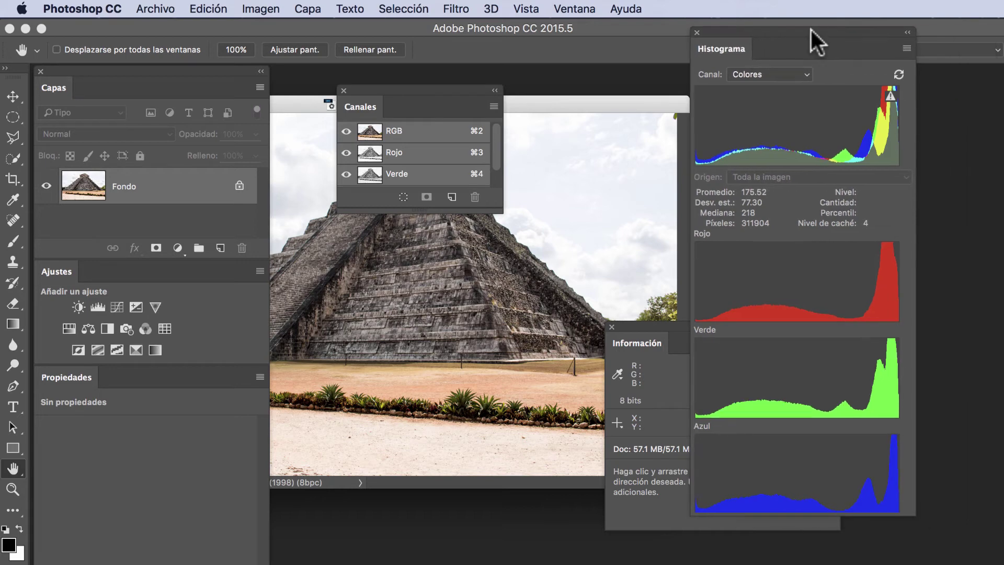
pyautogui.click(906, 48)
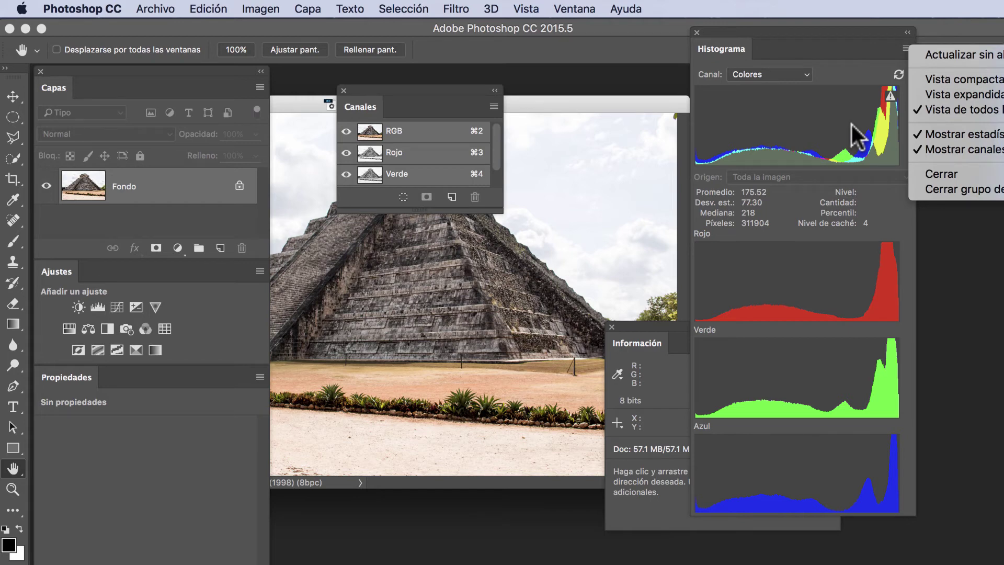
pyautogui.click(860, 137)
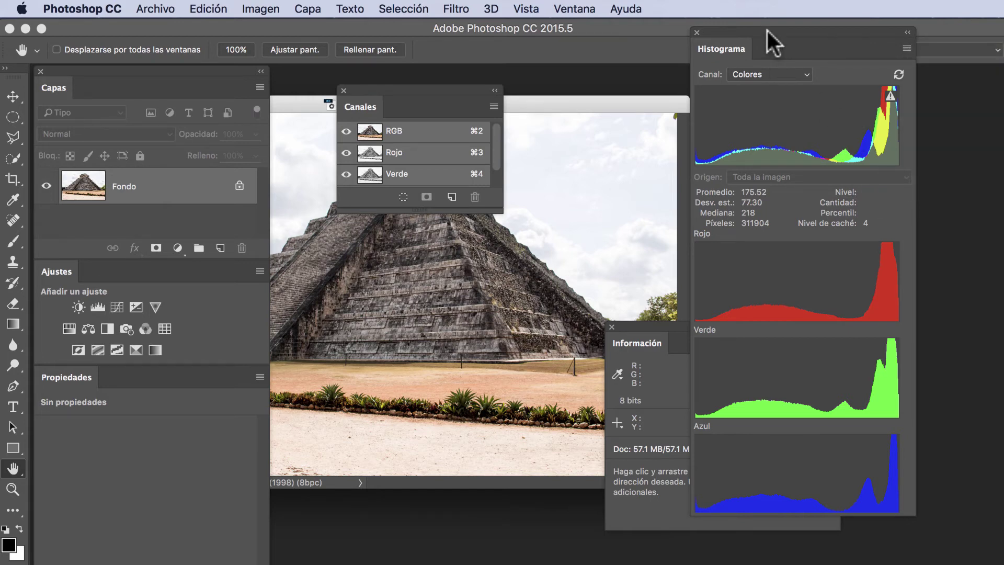
pyautogui.moveTo(768, 30)
pyautogui.mouseDown()
pyautogui.moveTo(823, 30)
pyautogui.moveTo(824, 20)
pyautogui.mouseUp()
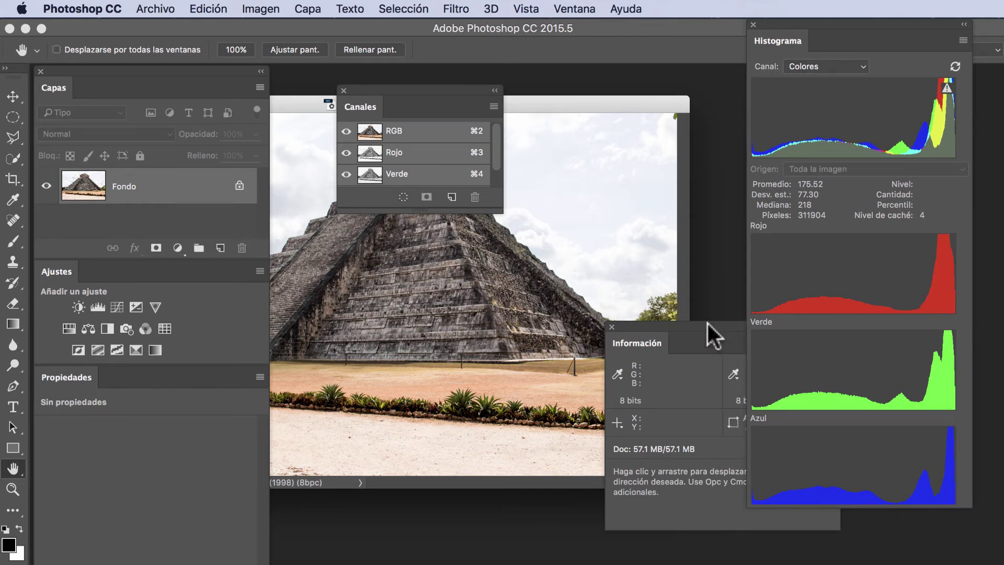
# Step: Dock Canales beneath Histograma on the right and place Información over the pyramid
pyautogui.moveTo(707, 323); pyautogui.dragTo(456, 312)
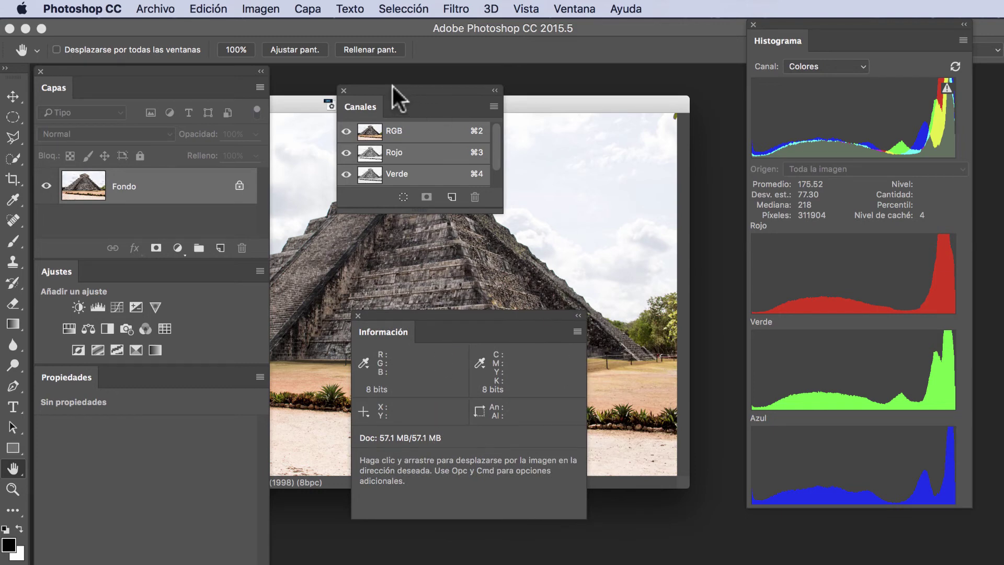
pyautogui.moveTo(393, 86); pyautogui.dragTo(837, 494)
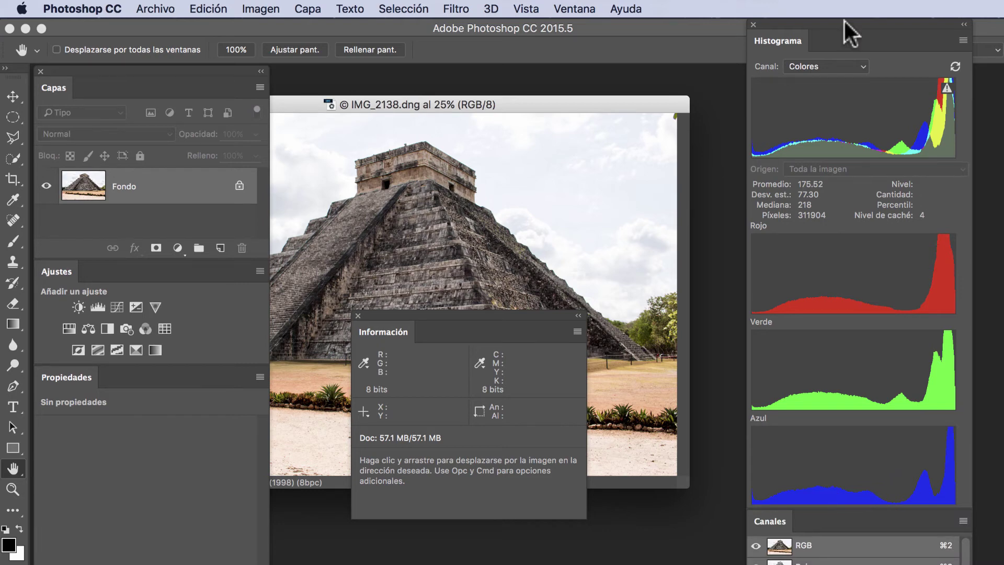
pyautogui.moveTo(845, 21); pyautogui.dragTo(874, 21)
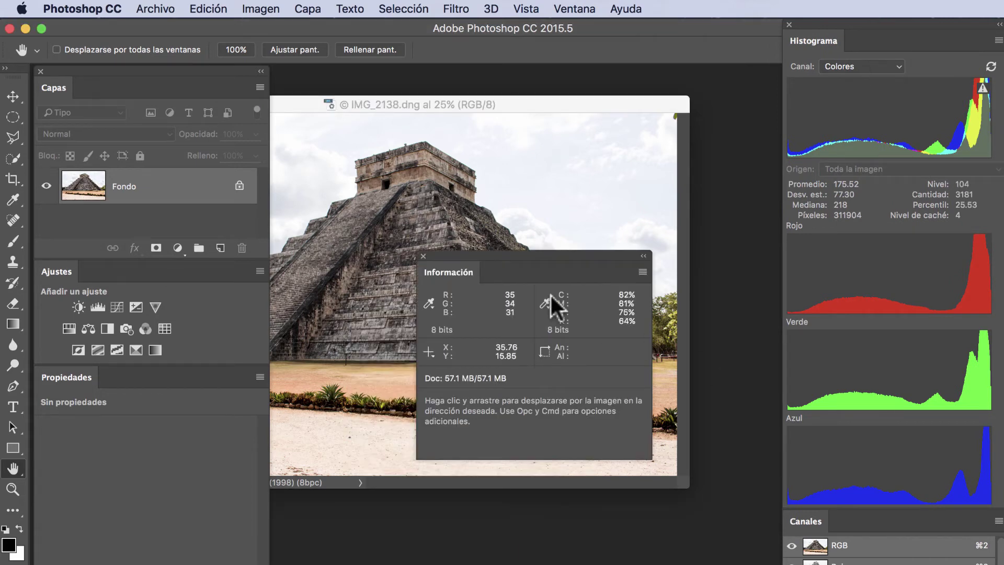
pyautogui.moveTo(504, 261)
pyautogui.mouseDown()
pyautogui.moveTo(453, 235)
pyautogui.moveTo(451, 202)
pyautogui.moveTo(423, 181)
pyautogui.moveTo(581, 235)
pyautogui.moveTo(558, 128)
pyautogui.moveTo(479, 88)
pyautogui.moveTo(534, 195)
pyautogui.moveTo(513, 150)
pyautogui.moveTo(440, 127)
pyautogui.mouseUp()
pyautogui.moveTo(519, 126); pyautogui.dragTo(484, 123)
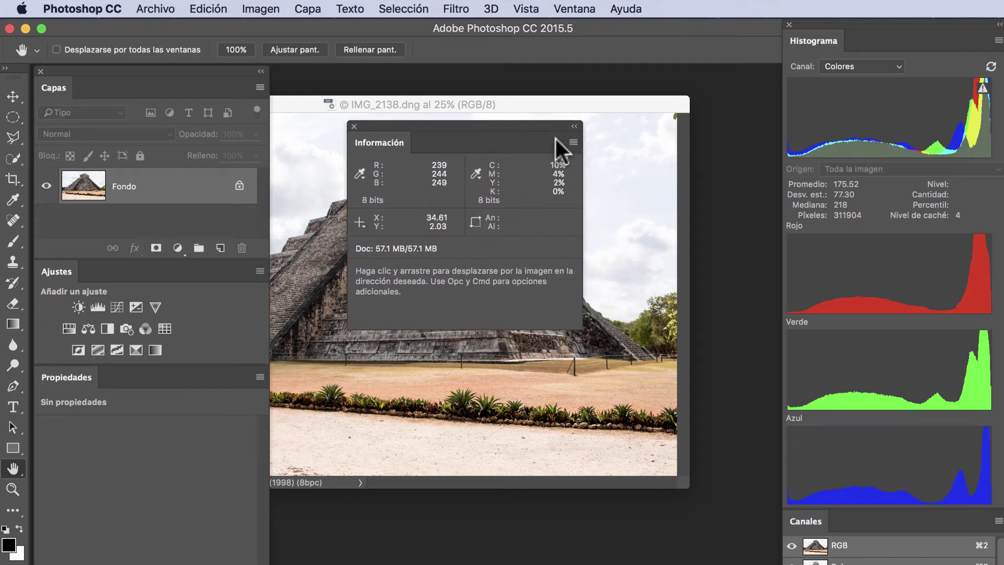
# Step: Untick Mostrar información de herramientas in the Información panel options and confirm with OK
pyautogui.click(571, 142)
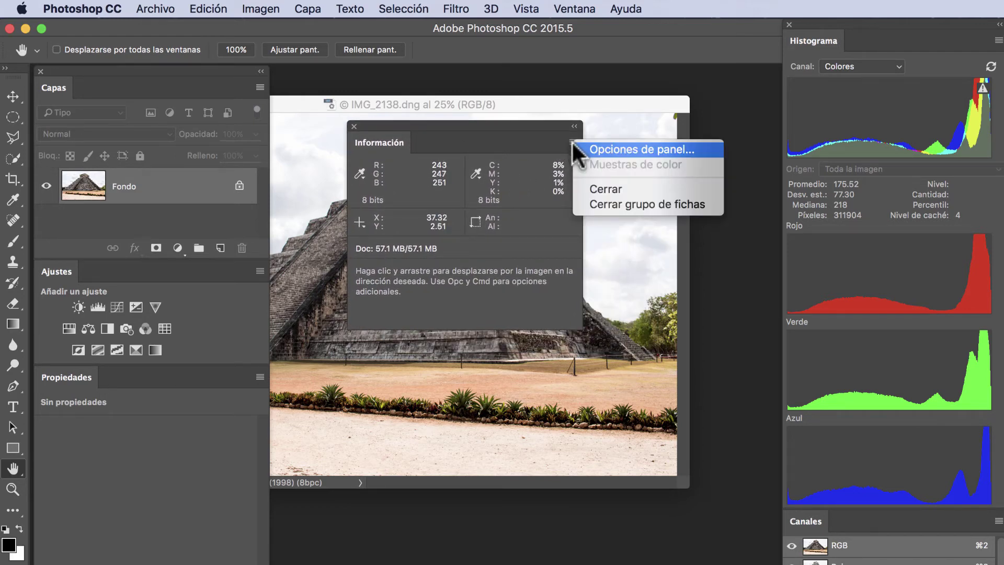
pyautogui.click(633, 149)
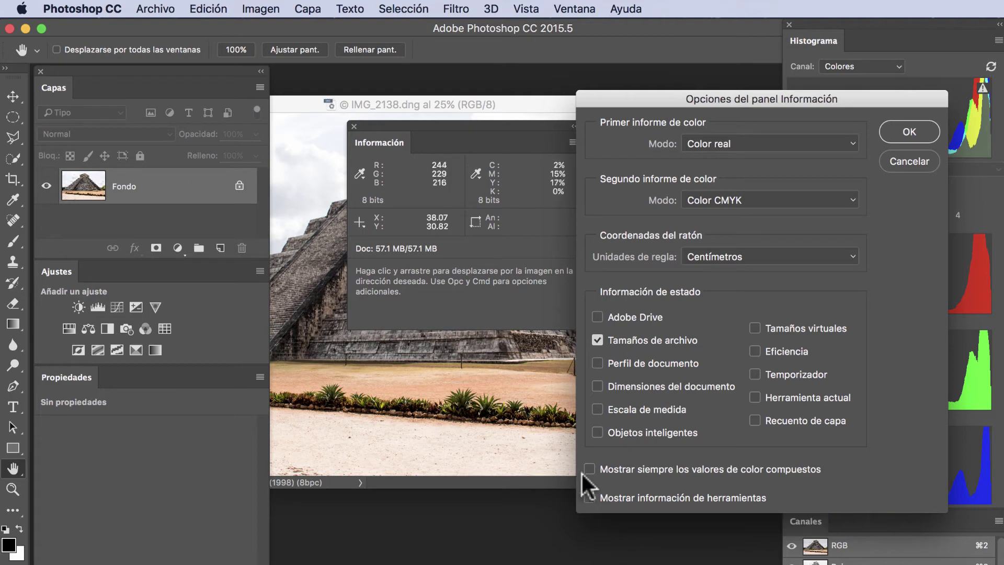
pyautogui.click(908, 132)
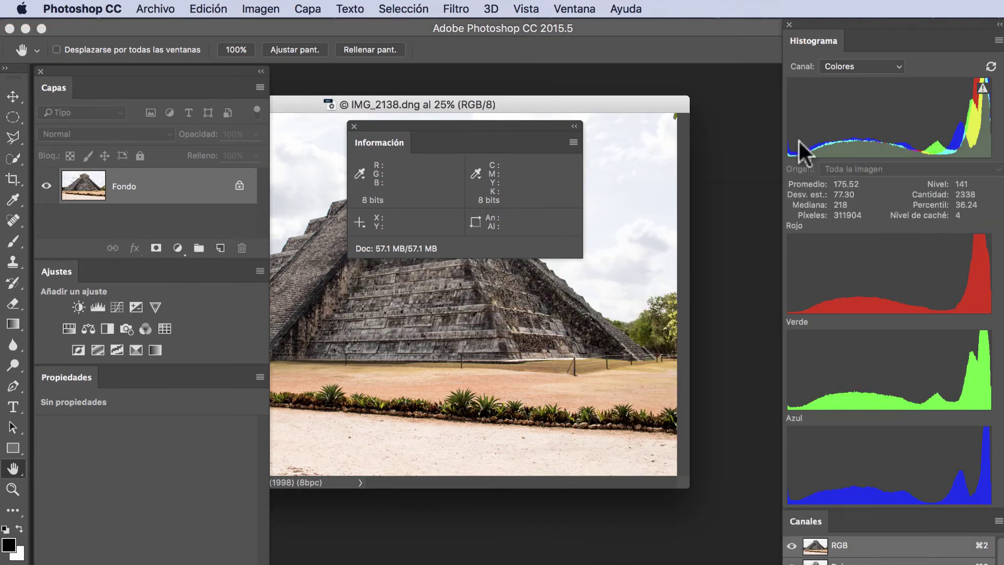
# Step: Move Información off the pyramid top and restore the photo window to its full frame
pyautogui.moveTo(420, 128)
pyautogui.mouseDown()
pyautogui.moveTo(610, 90)
pyautogui.moveTo(486, 83)
pyautogui.moveTo(408, 49)
pyautogui.moveTo(206, 13)
pyautogui.moveTo(101, 7)
pyautogui.moveTo(603, 11)
pyautogui.mouseUp()
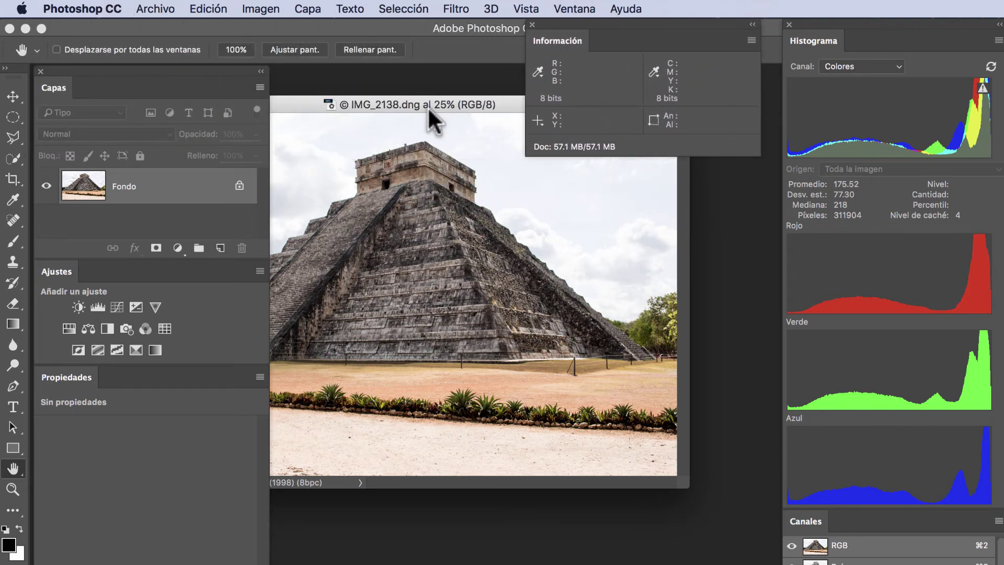
pyautogui.moveTo(428, 102)
pyautogui.mouseDown()
pyautogui.moveTo(619, 161)
pyautogui.moveTo(531, 143)
pyautogui.mouseUp()
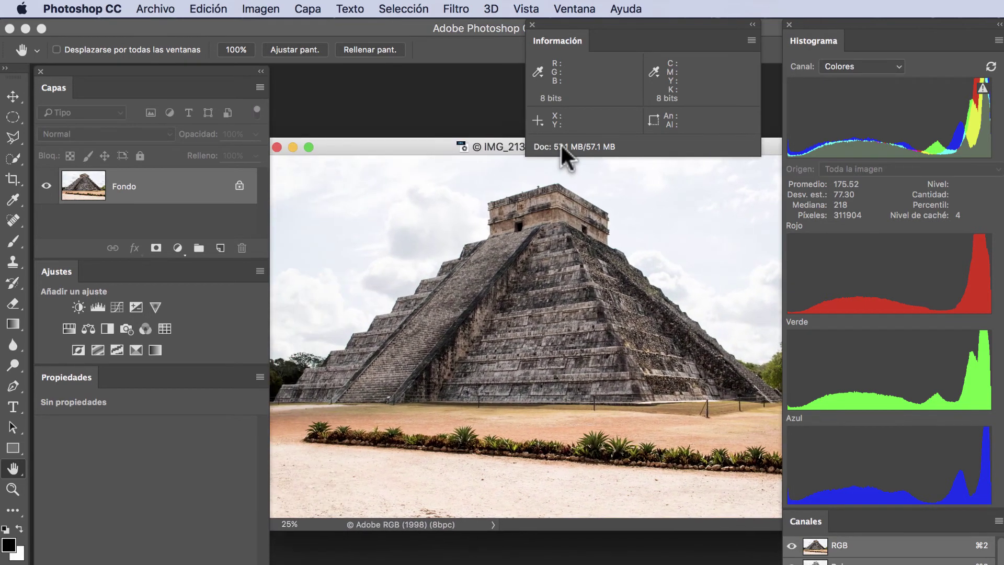
pyautogui.doubleClick(560, 143)
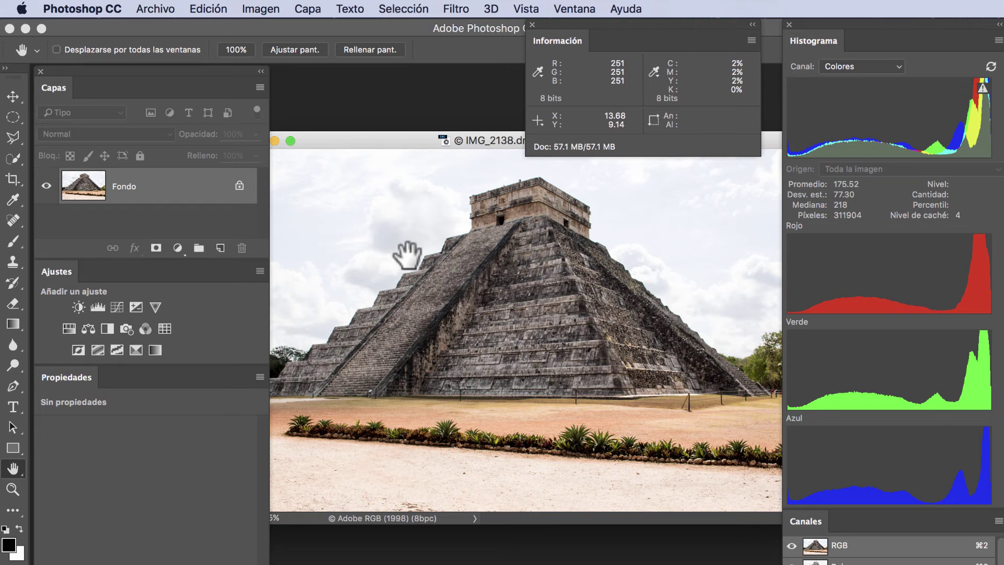
# Step: Readjust the Capas group, float Información above the photo, and lower the Histograma column
pyautogui.moveTo(107, 80); pyautogui.dragTo(99, 17)
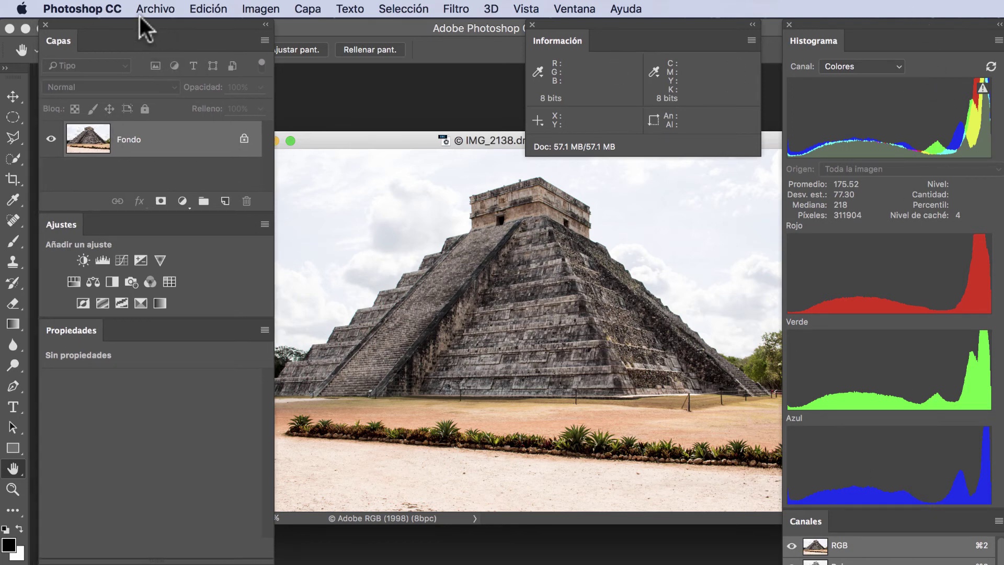
pyautogui.moveTo(140, 17); pyautogui.dragTo(131, 69)
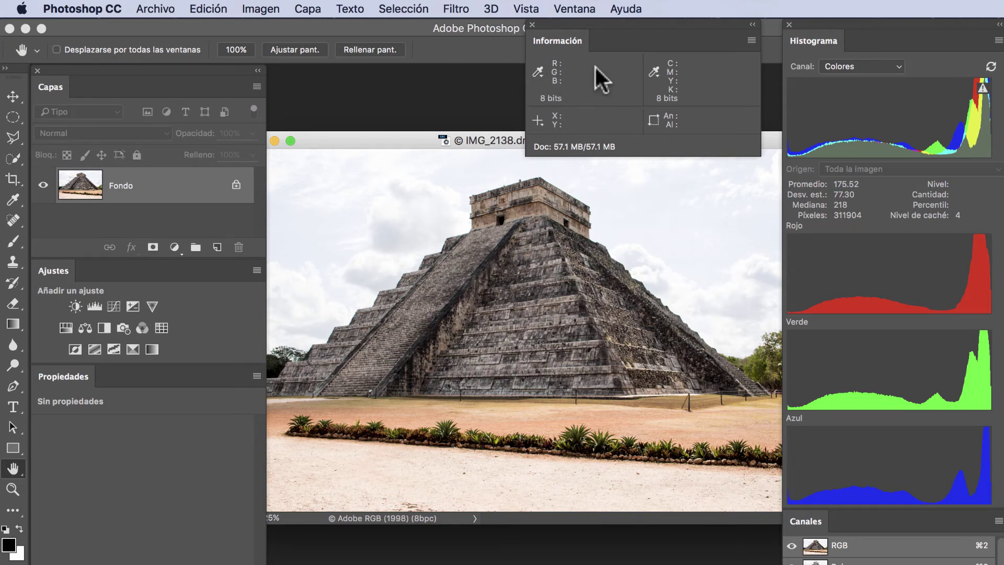
pyautogui.moveTo(566, 19); pyautogui.dragTo(485, 97)
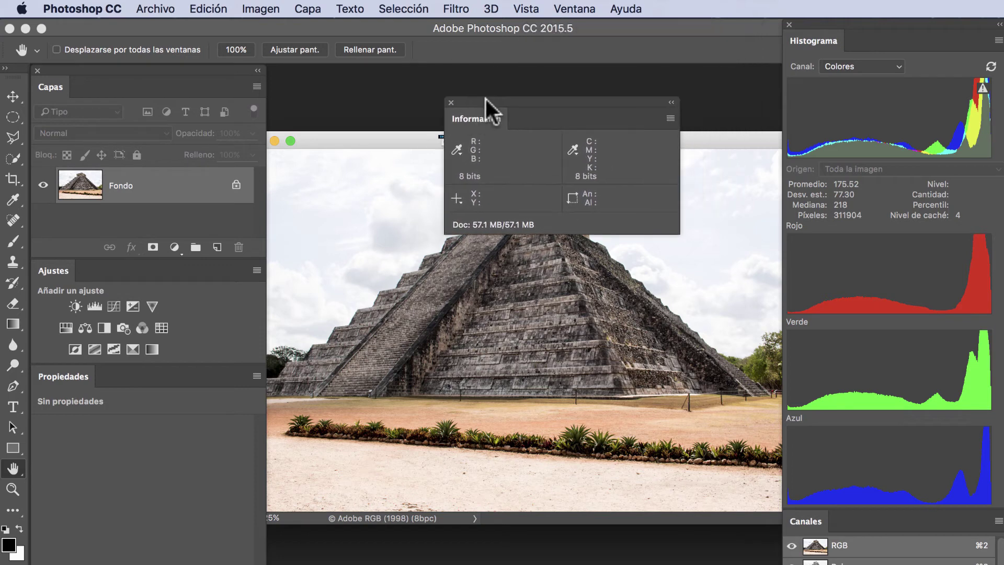
pyautogui.moveTo(849, 23); pyautogui.dragTo(846, 70)
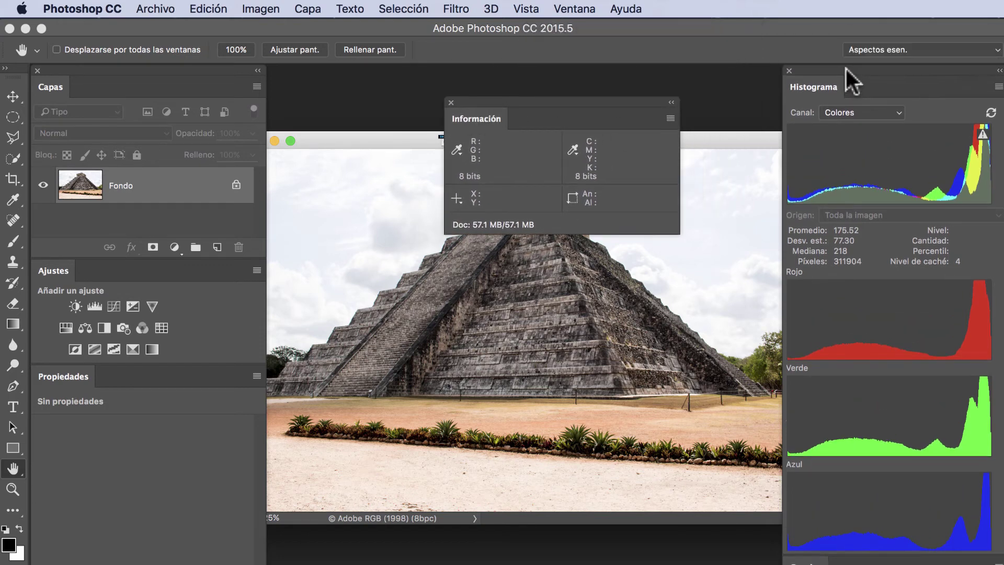
# Step: Save the current panel layout as a new workspace named 'Tono y color'
pyautogui.click(891, 49)
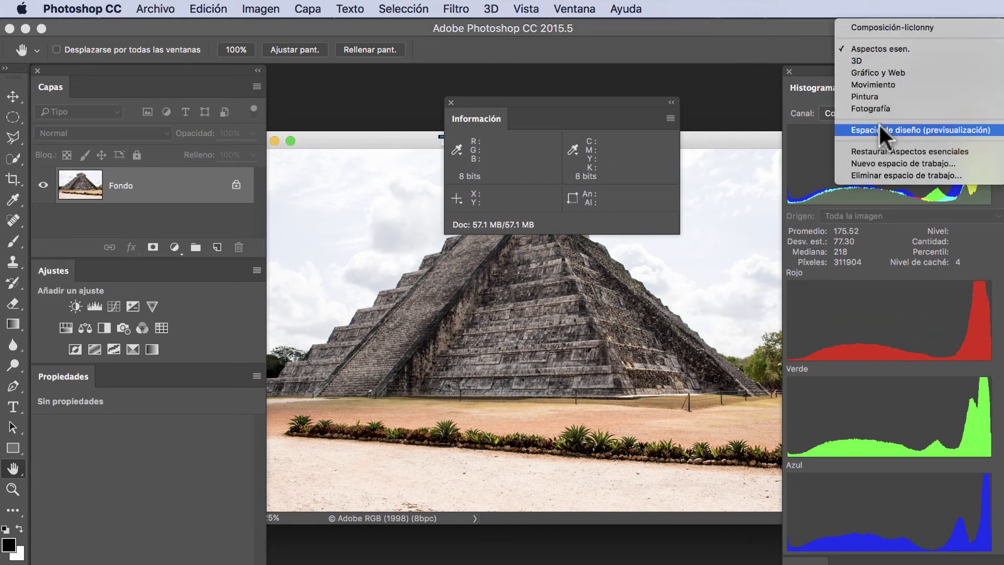
pyautogui.click(889, 162)
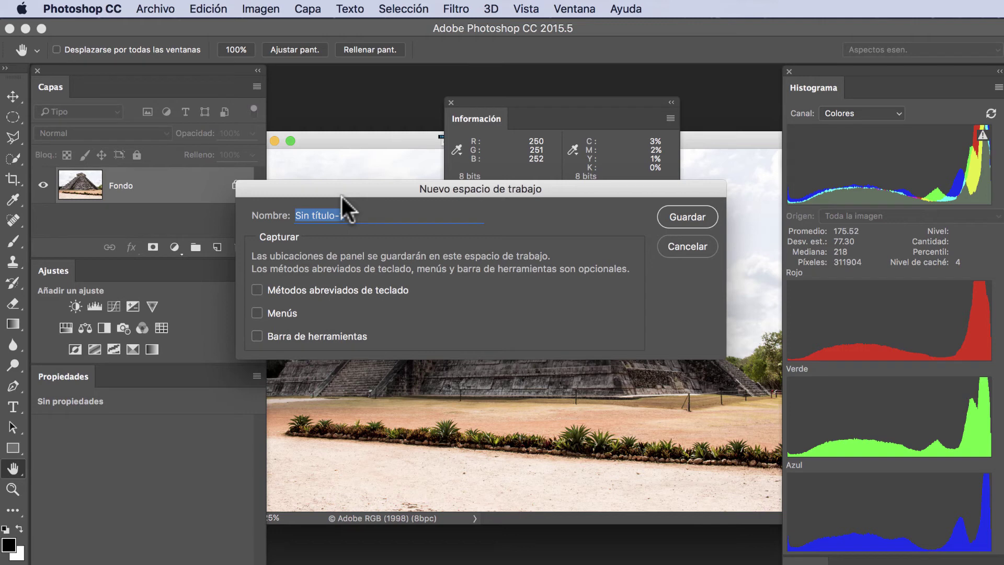
pyautogui.write('Ton')
pyautogui.write('o y color')
pyautogui.press('BackSpace')
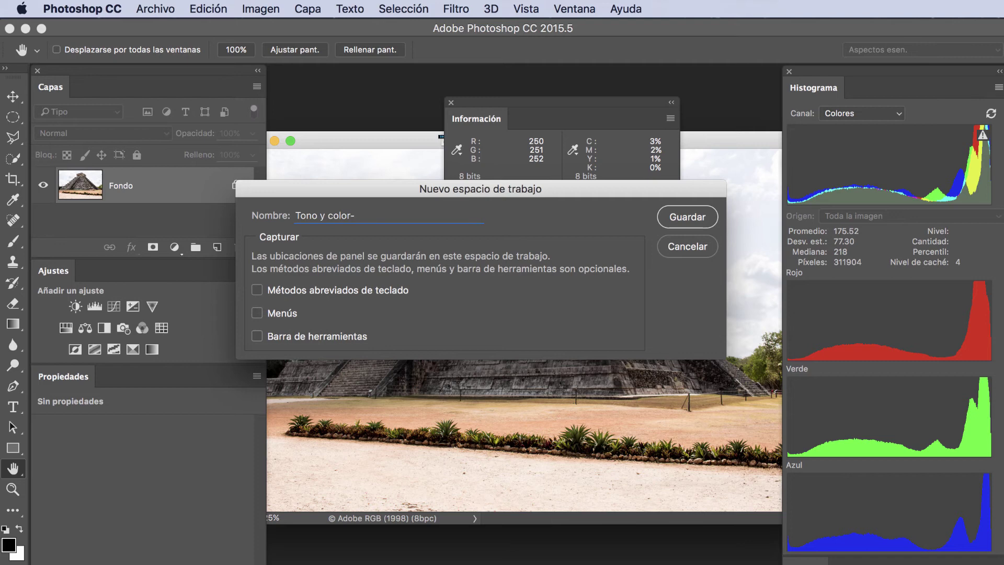
pyautogui.write('-li')
pyautogui.write('clonny')
pyautogui.click(676, 210)
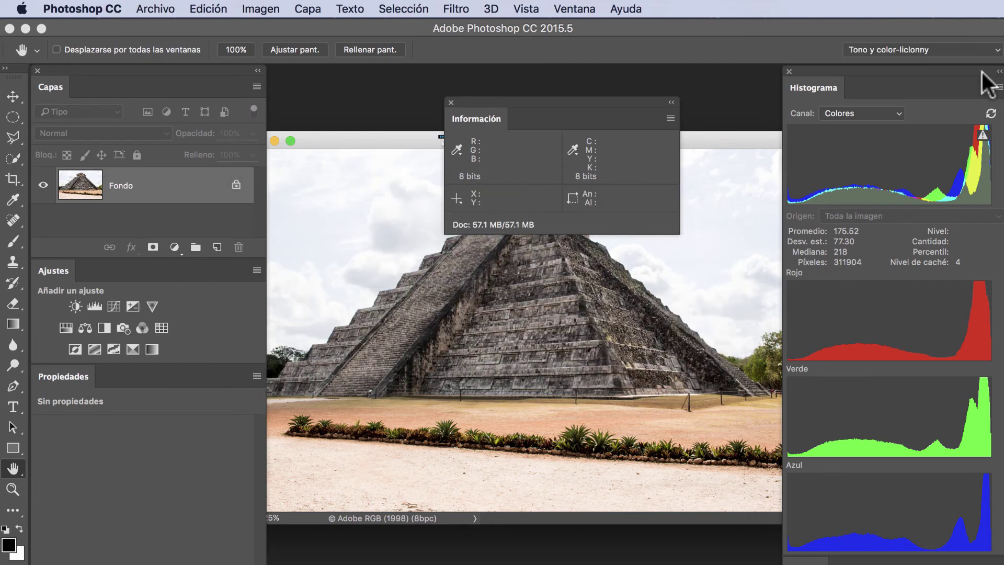
# Step: Switch to the Composición workspace and shift the photo window up and right
pyautogui.click(935, 50)
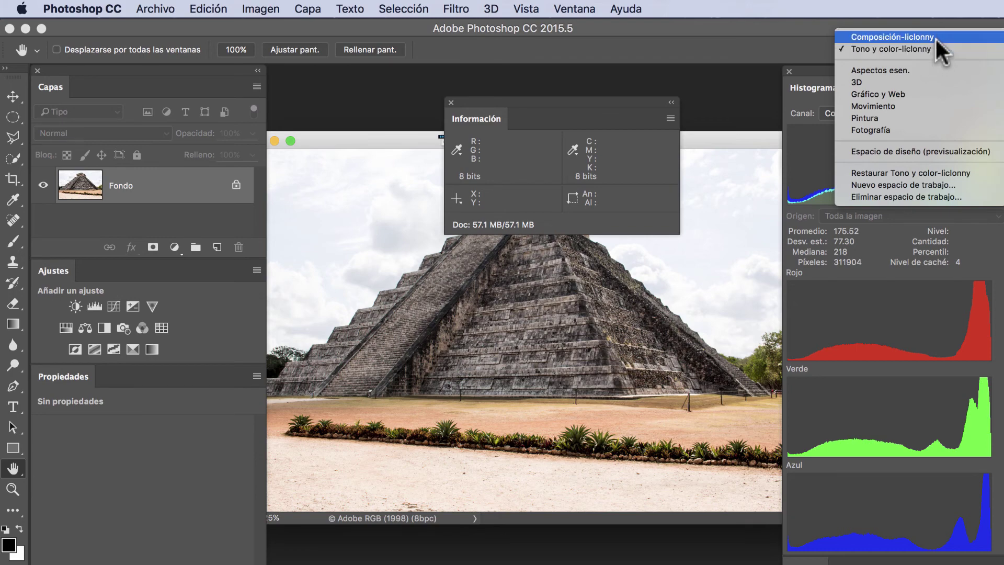
pyautogui.click(936, 37)
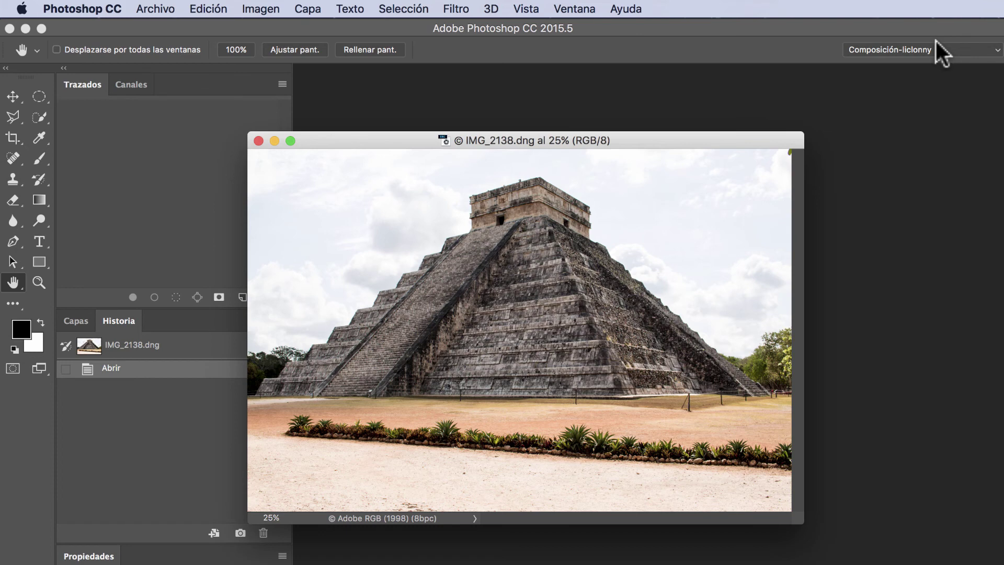
pyautogui.moveTo(409, 139)
pyautogui.mouseDown()
pyautogui.moveTo(507, 90)
pyautogui.moveTo(514, 124)
pyautogui.mouseUp()
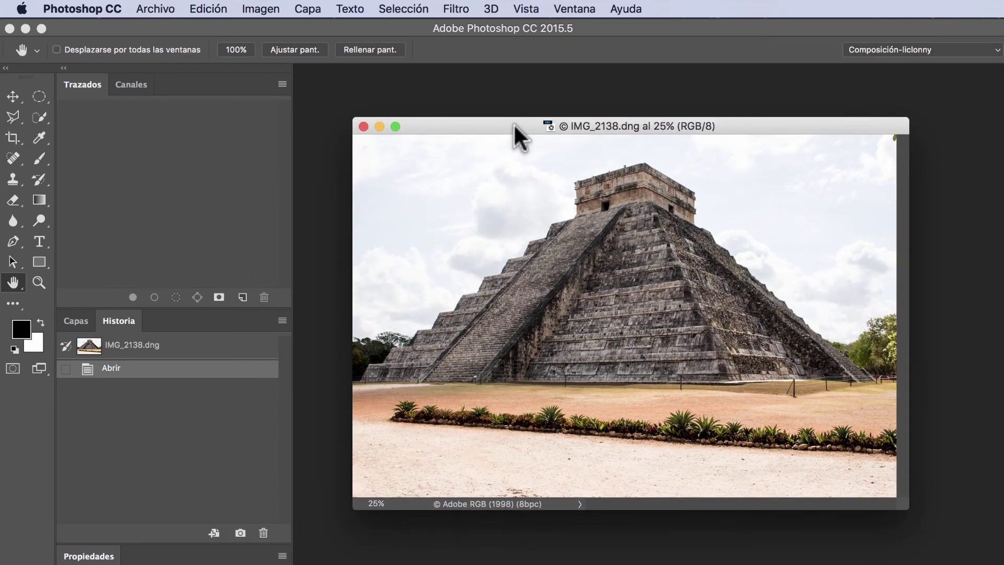
# Step: Return to Tono y color, move Información over Capas, then switch to Aspectos esenciales
pyautogui.click(896, 48)
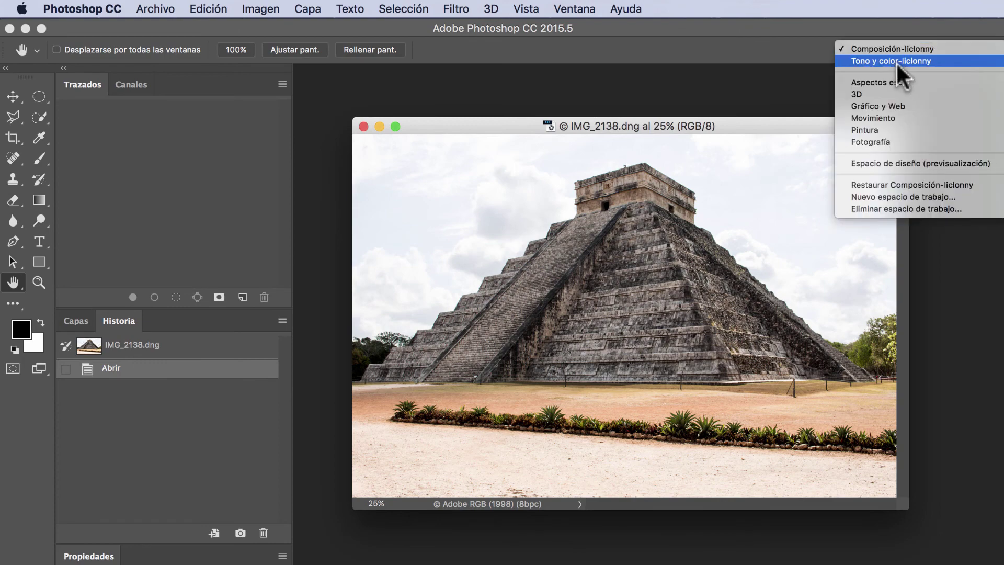
pyautogui.click(896, 62)
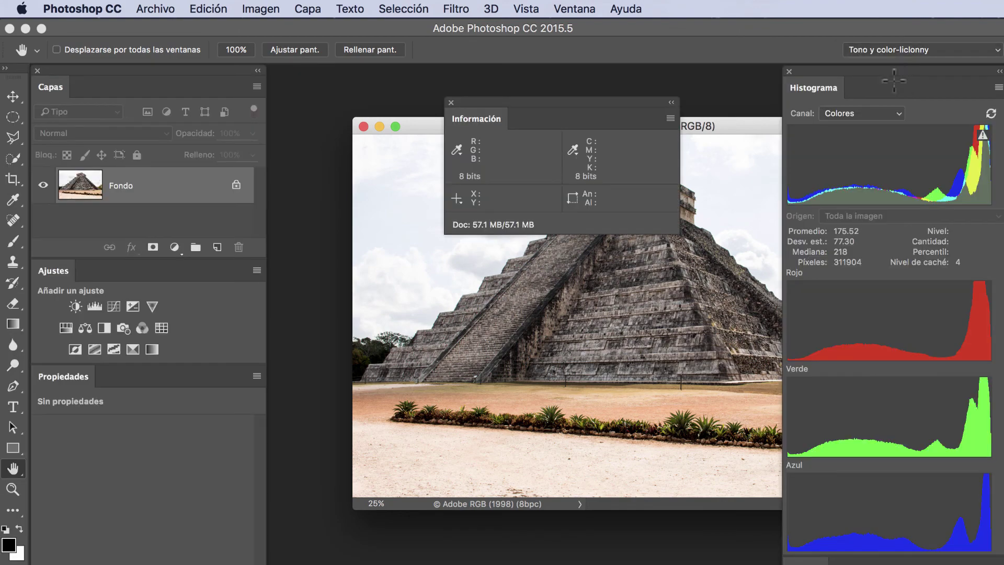
pyautogui.moveTo(571, 99); pyautogui.dragTo(196, 102)
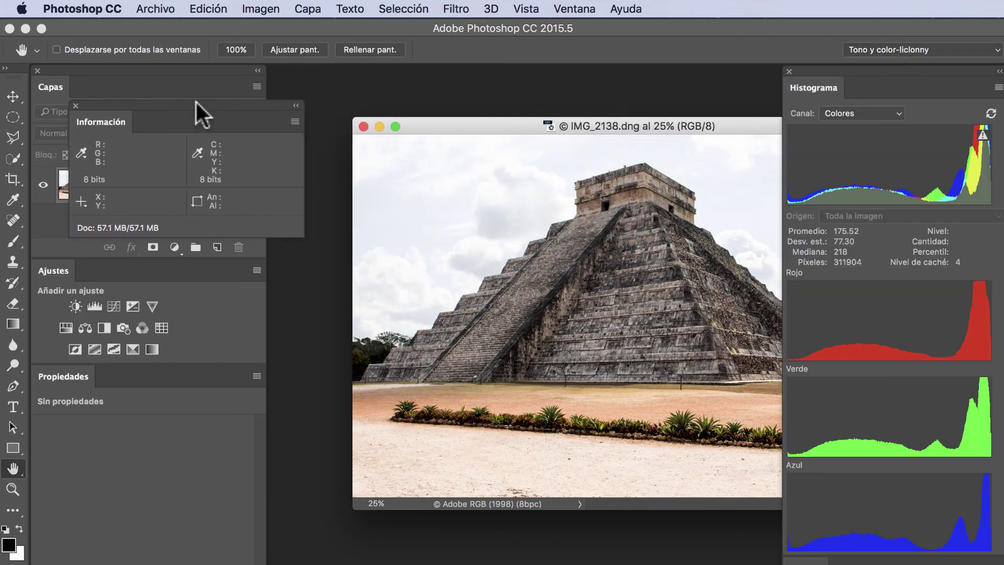
pyautogui.click(895, 48)
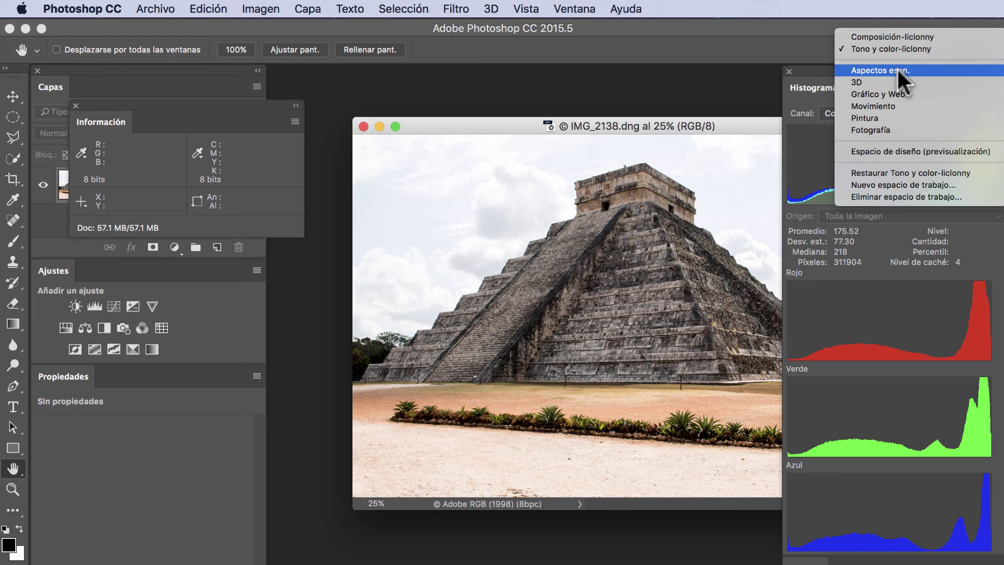
pyautogui.click(898, 69)
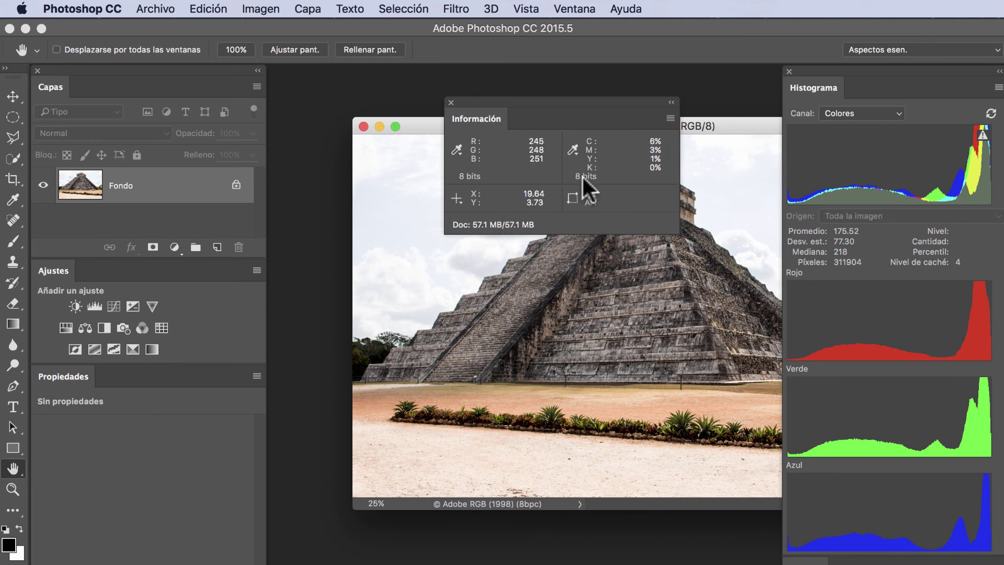
# Step: Reset Aspectos esenciales to its defaults and group Bibliotecas with Ajustes and Estilos
pyautogui.click(912, 50)
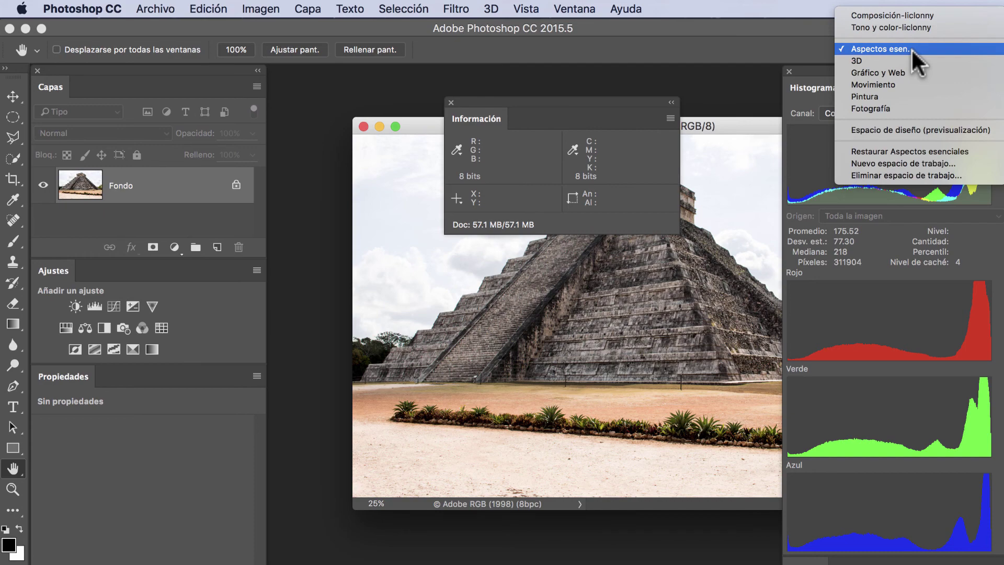
pyautogui.click(953, 151)
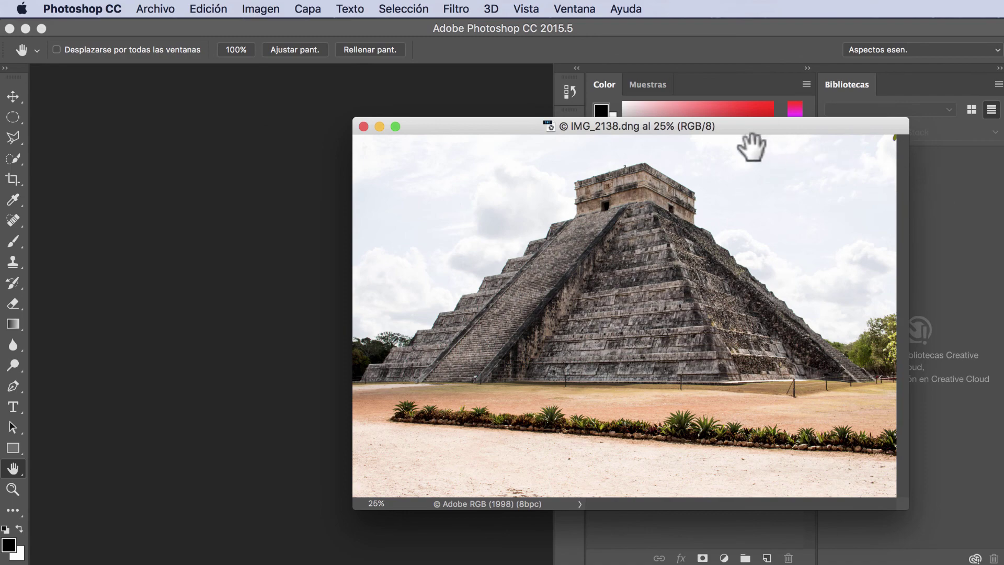
pyautogui.moveTo(742, 126)
pyautogui.mouseDown()
pyautogui.moveTo(385, 134)
pyautogui.moveTo(397, 125)
pyautogui.mouseUp()
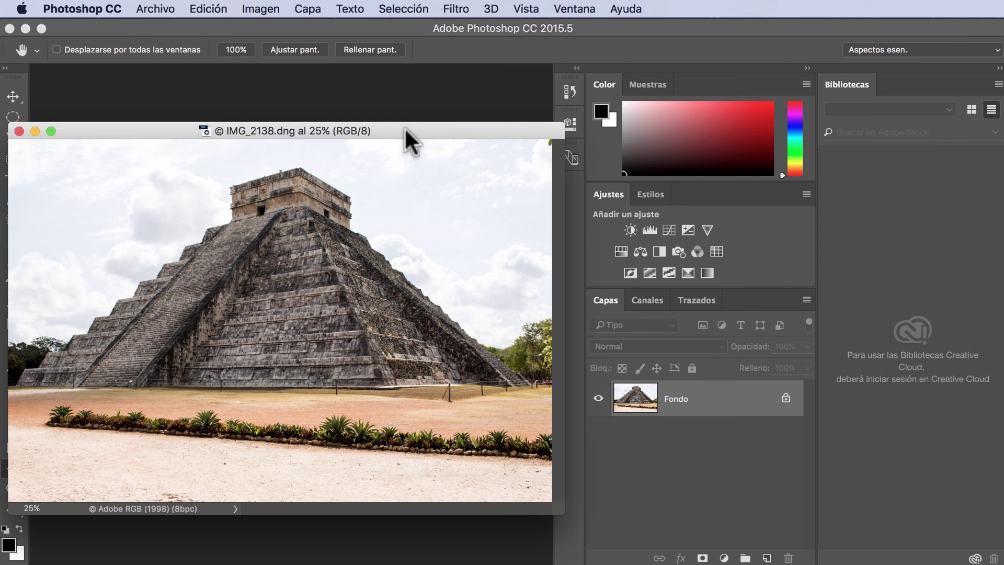
pyautogui.moveTo(852, 85); pyautogui.dragTo(715, 203)
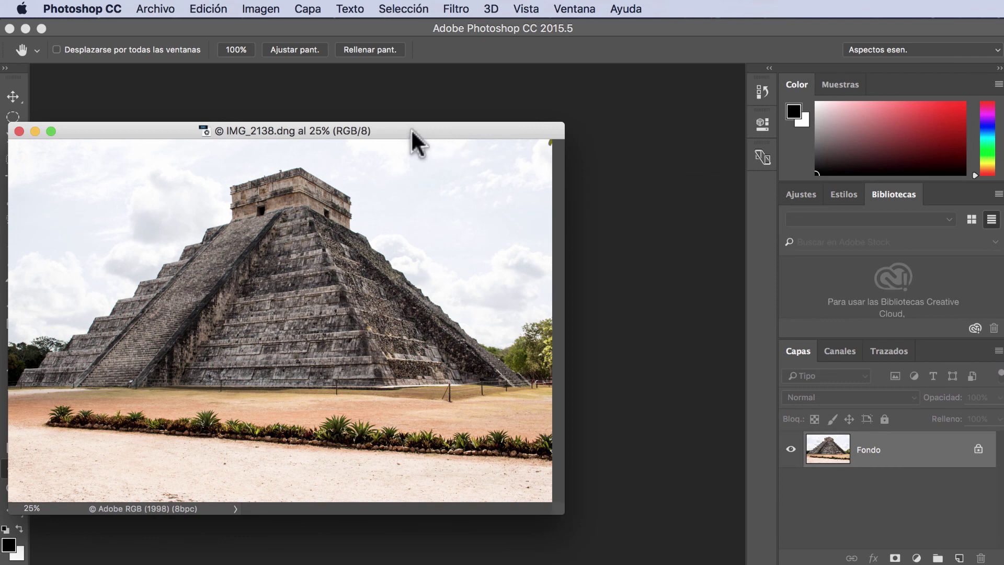
# Step: Reposition the IMG_2138.dng window toward the centre of the document area
pyautogui.moveTo(410, 128); pyautogui.dragTo(511, 114)
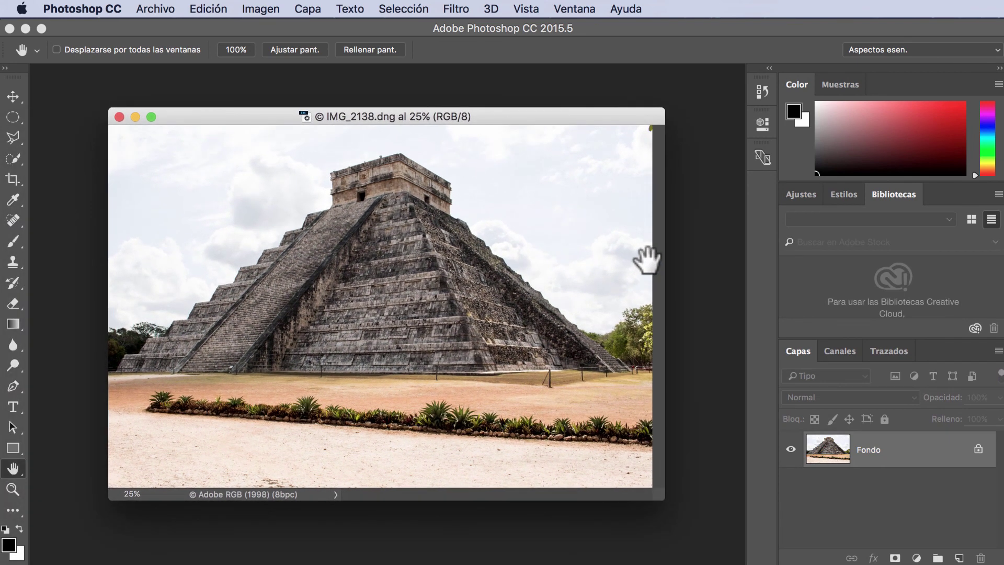
pyautogui.moveTo(242, 112)
pyautogui.mouseDown()
pyautogui.moveTo(267, 84)
pyautogui.moveTo(249, 106)
pyautogui.moveTo(259, 110)
pyautogui.mouseUp()
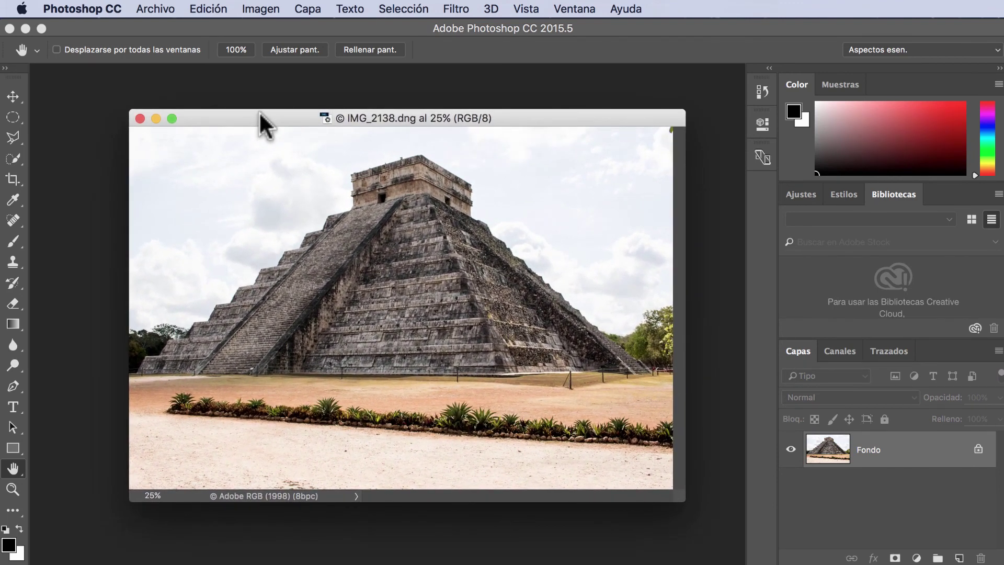
pyautogui.moveTo(258, 114)
pyautogui.mouseDown()
pyautogui.moveTo(267, 107)
pyautogui.moveTo(230, 101)
pyautogui.moveTo(265, 108)
pyautogui.mouseUp()
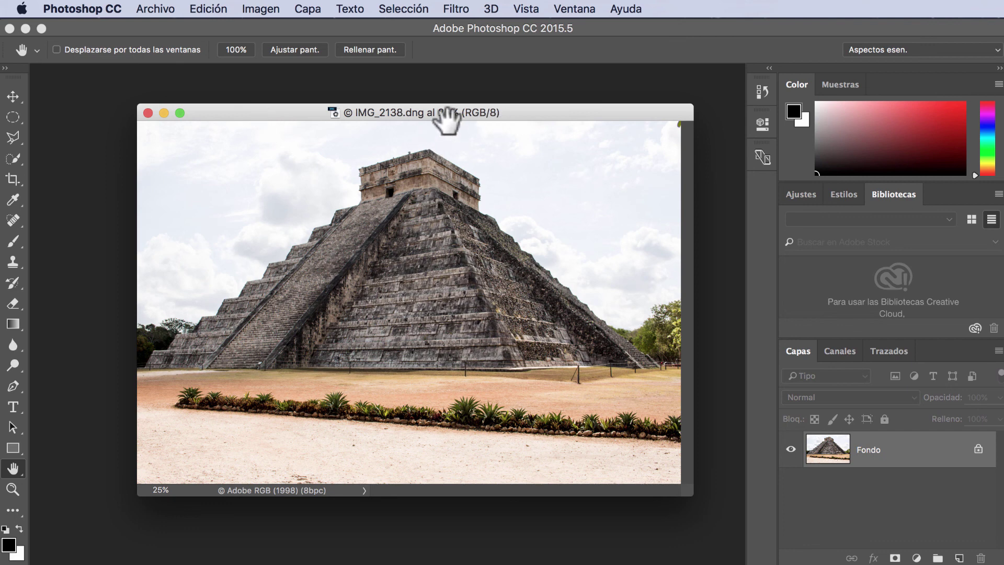
# Step: Activate the Tono y color workspace and drag Información over the lower part of the photo
pyautogui.click(896, 49)
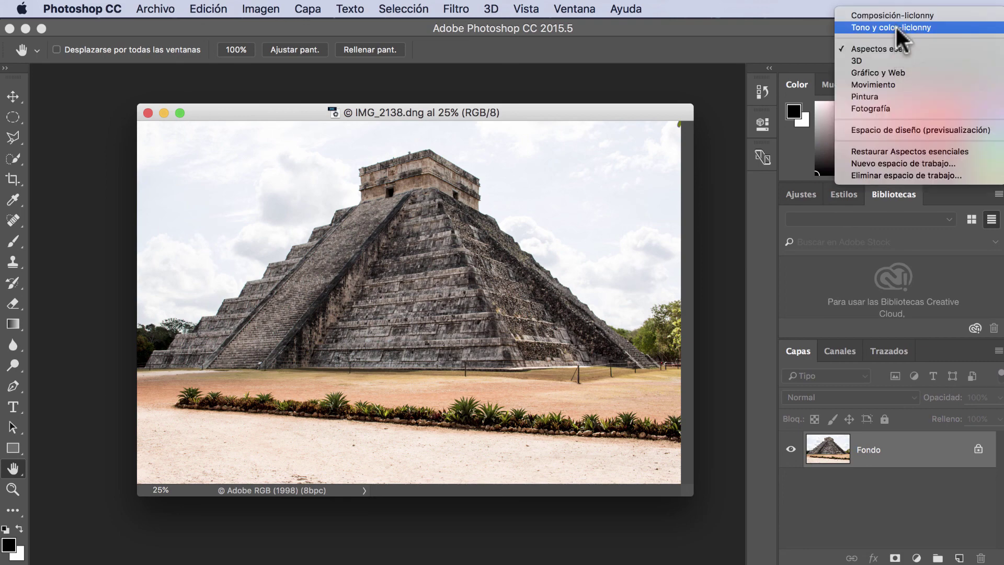
pyautogui.click(895, 27)
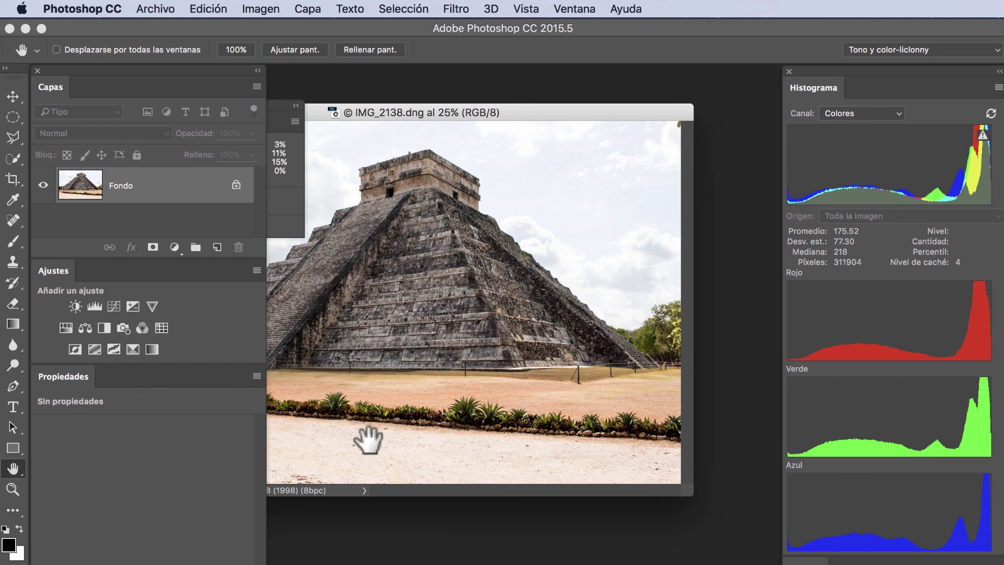
pyautogui.moveTo(274, 103)
pyautogui.mouseDown()
pyautogui.moveTo(551, 360)
pyautogui.moveTo(536, 352)
pyautogui.mouseUp()
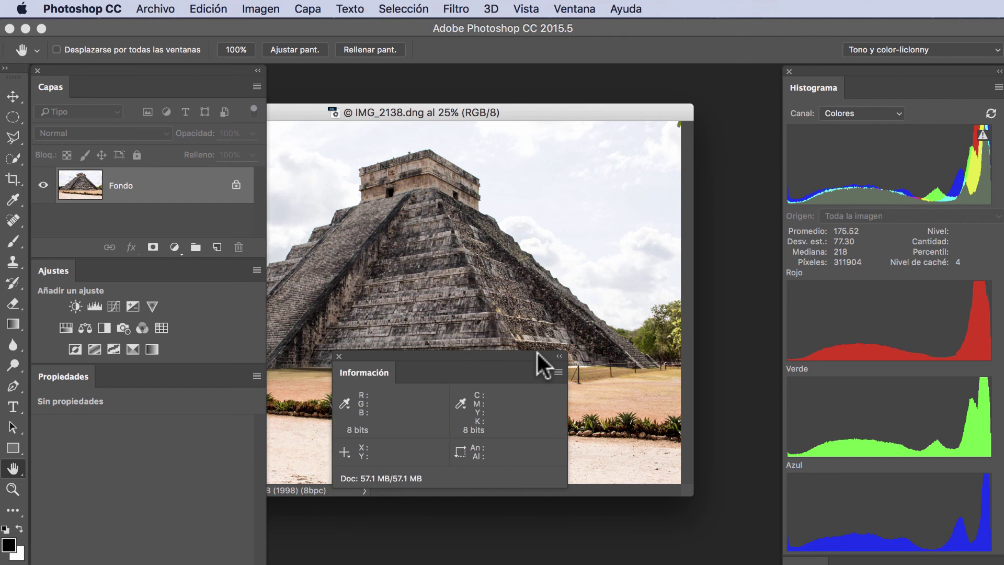